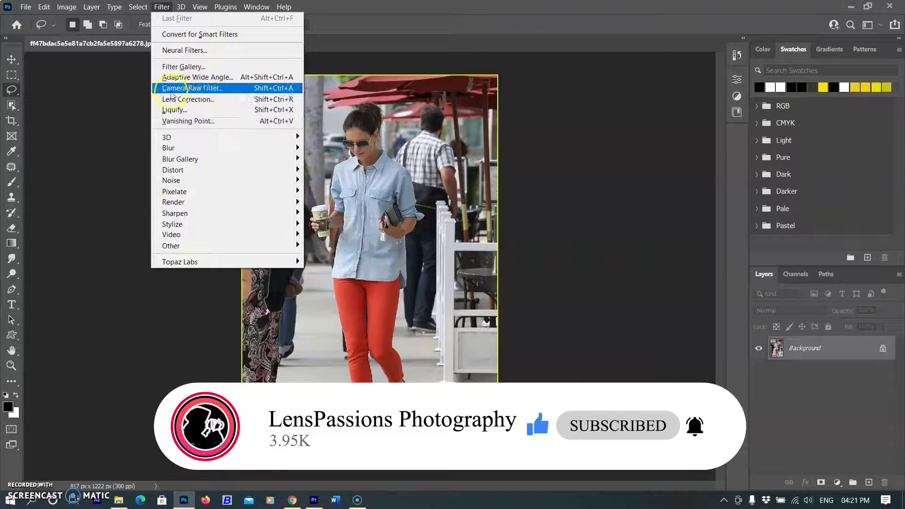
Apply the Depth Blur neural filter with output to a new layer, then check the result.
click(180, 50)
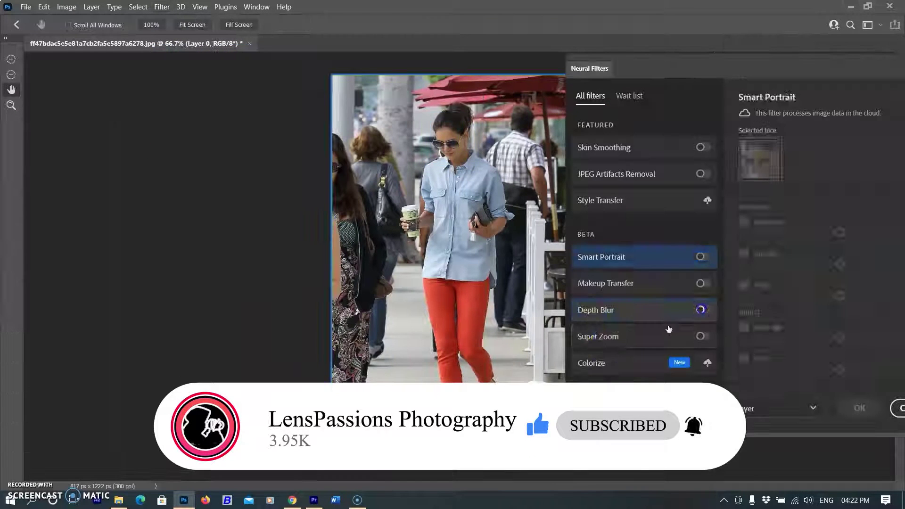
click(679, 313)
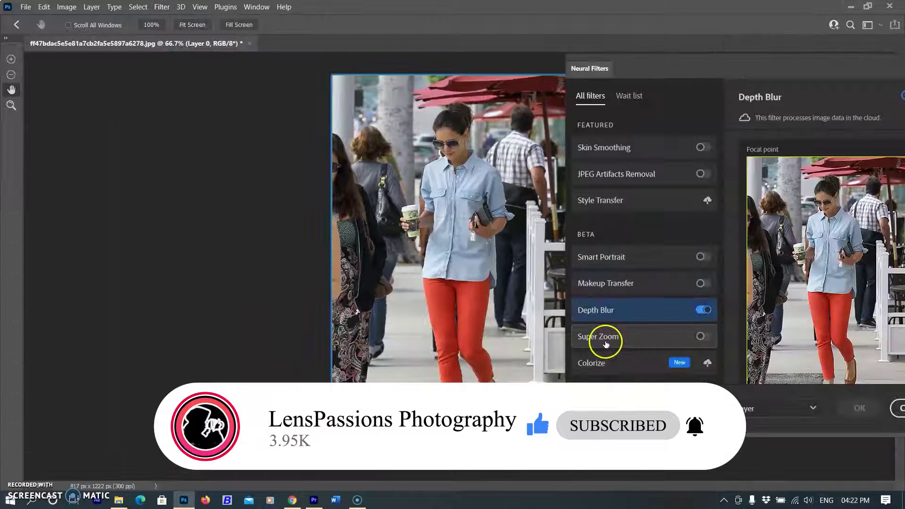
click(825, 414)
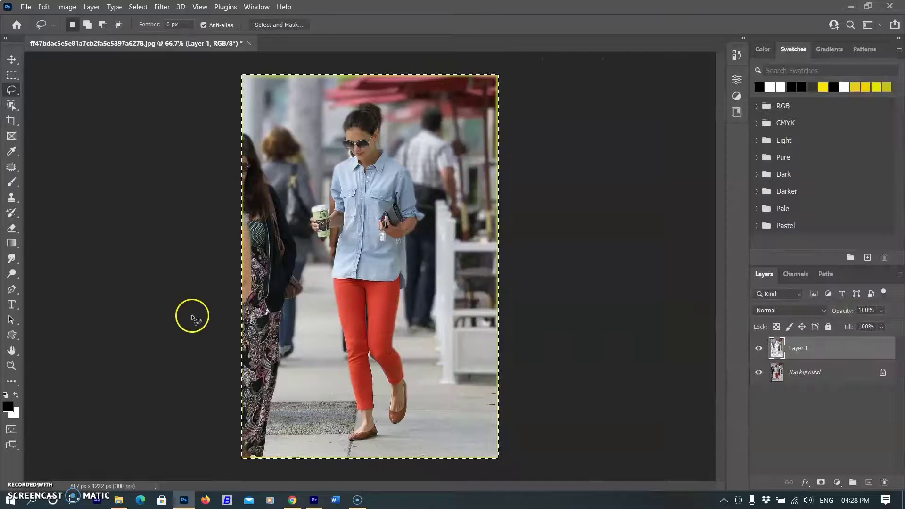
scroll(417, 187, up, 5)
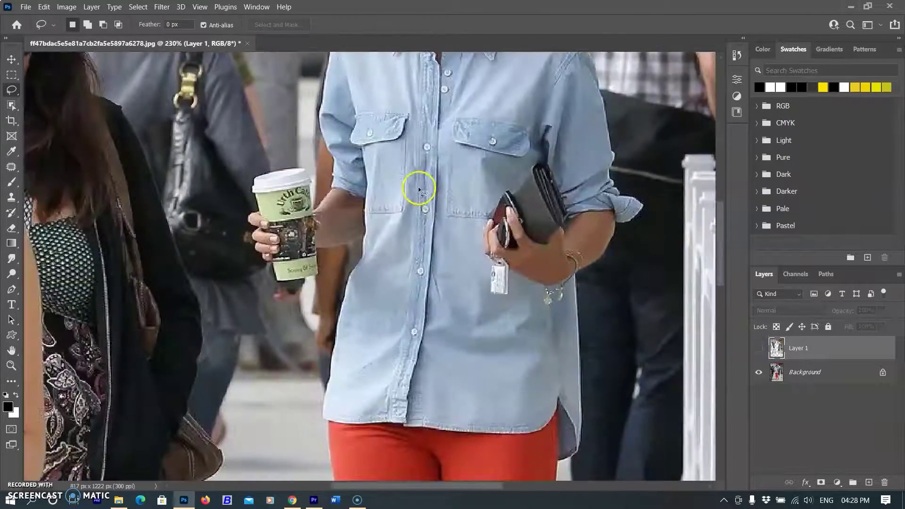
scroll(573, 324, down, 5)
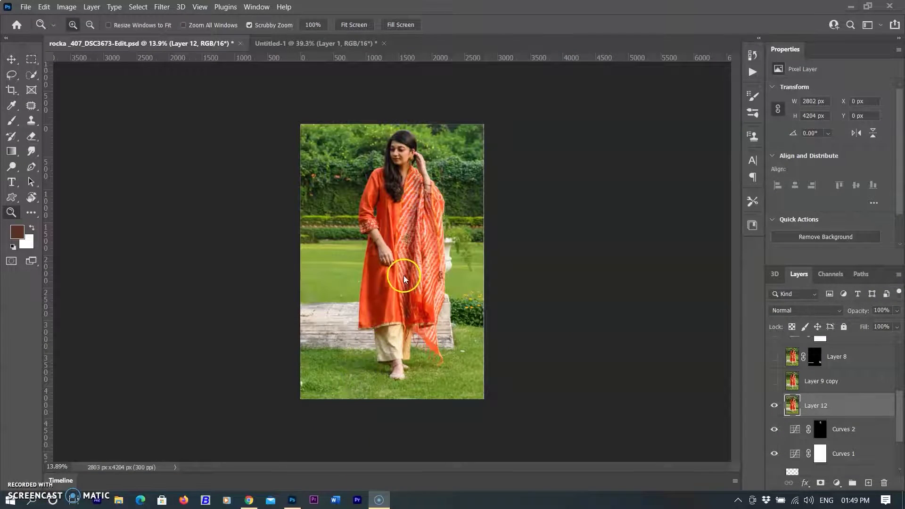
Zoom into the woman's face, show Layer 9 copy's blurred background, and start a clipboard-sized new document.
scroll(404, 276, up, 6)
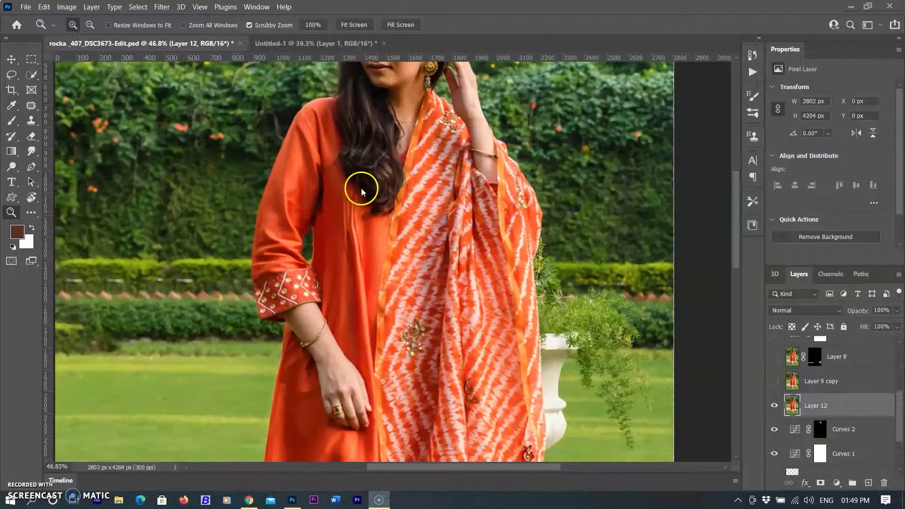
scroll(361, 188, down, 1)
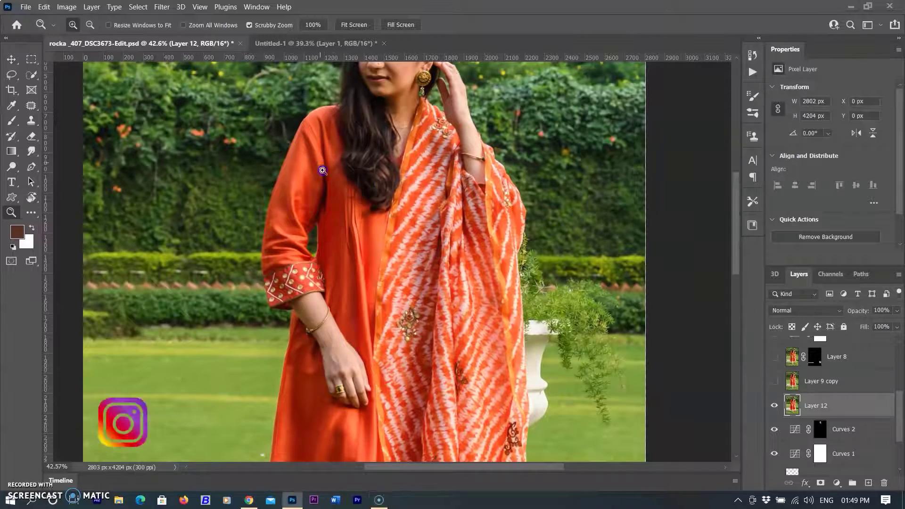
drag(272, 123, 714, 383)
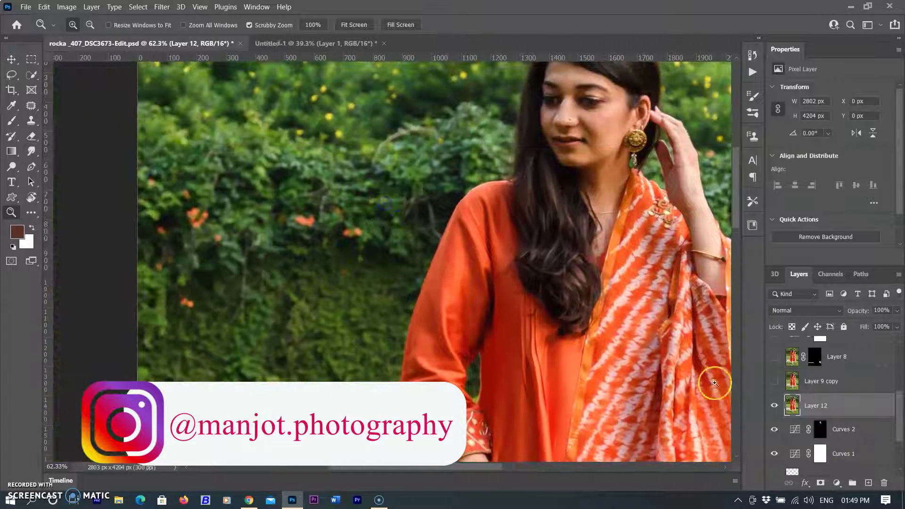
click(773, 381)
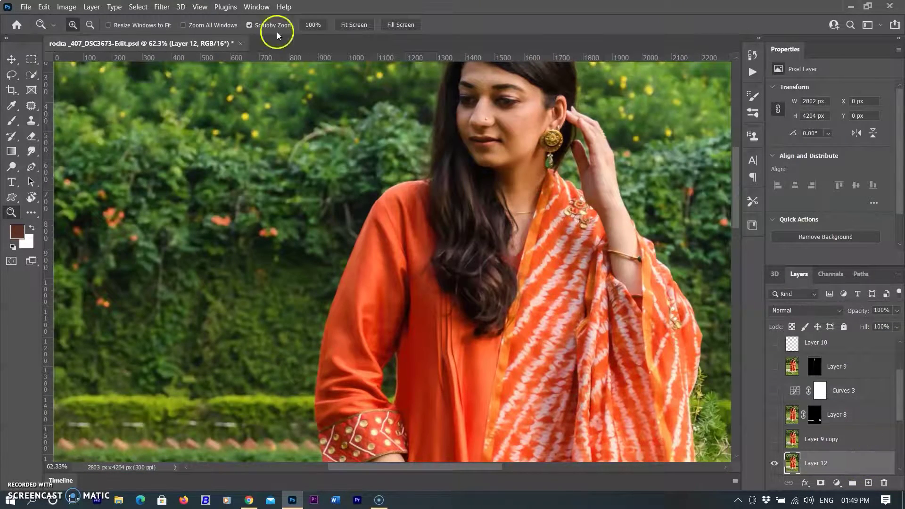
click(25, 7)
click(29, 15)
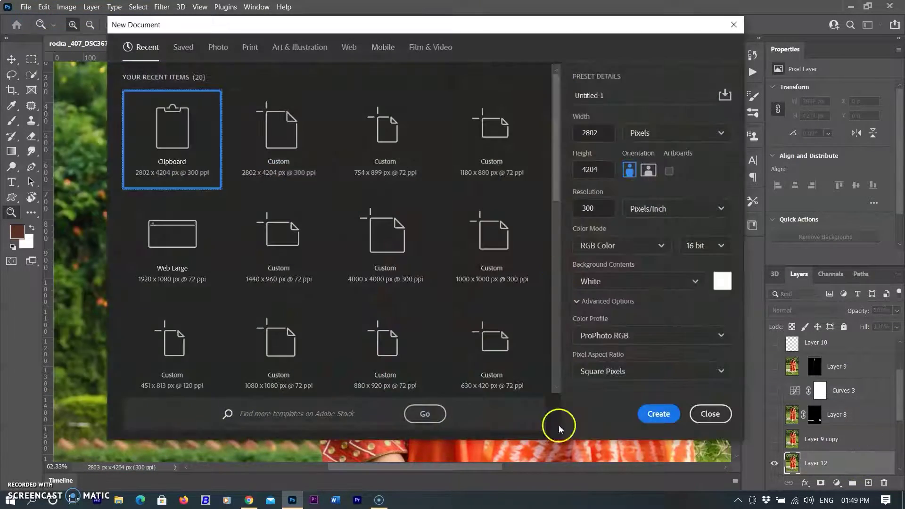
Create the 2802 x 4204 px document and paste the portrait in as Layer 1.
click(655, 413)
key(ctrl+v)
scroll(406, 179, up, 3)
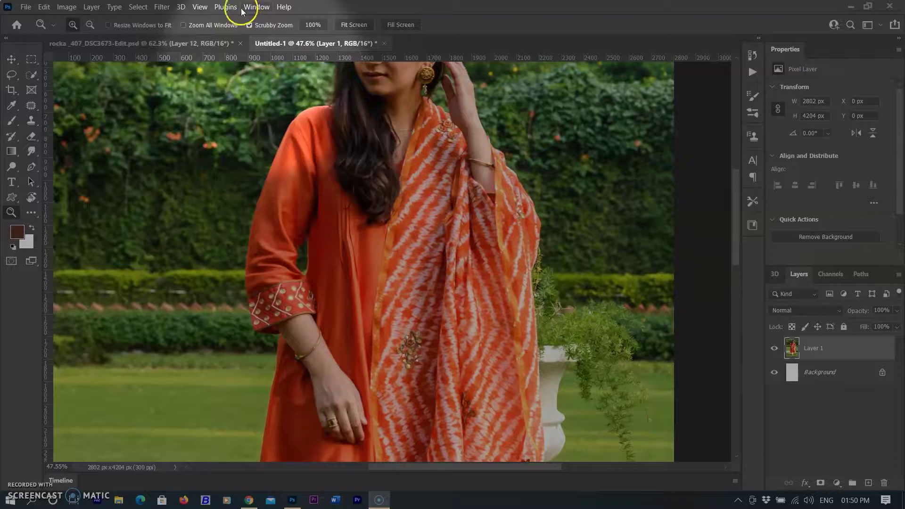
Arrange both documents 2-up Vertical and frame the woman's full figure.
click(256, 7)
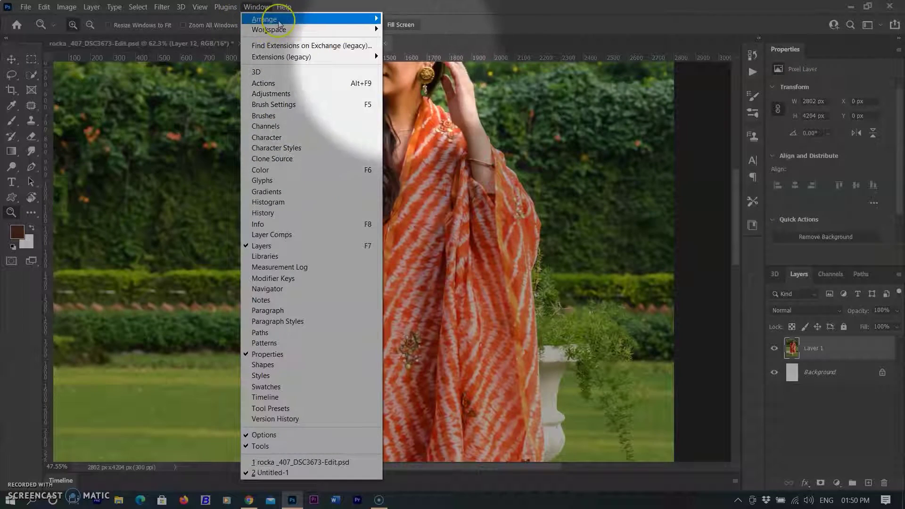
mouse_move(271, 19)
click(447, 52)
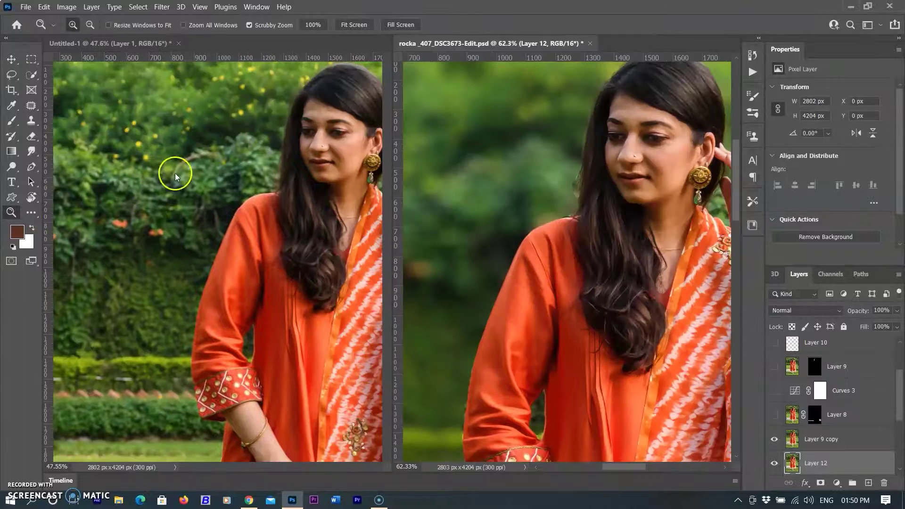
scroll(457, 269, down, 4)
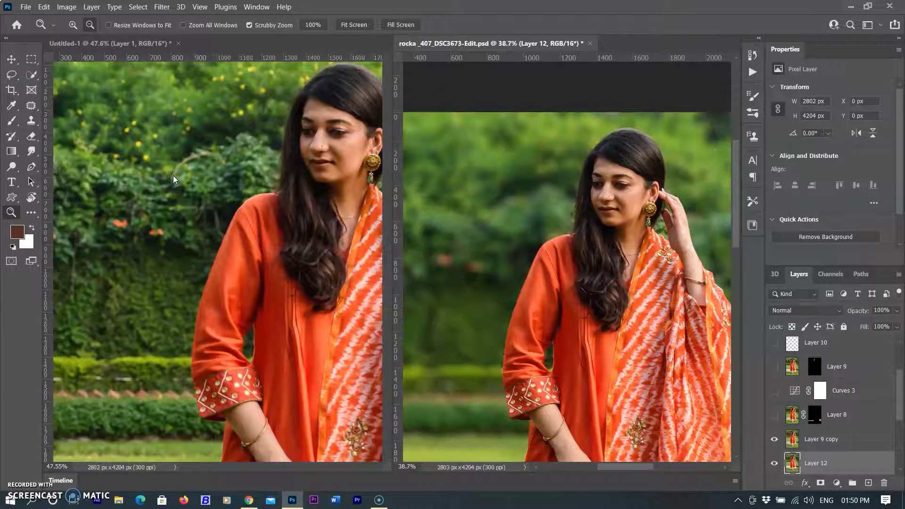
drag(458, 269, 489, 216)
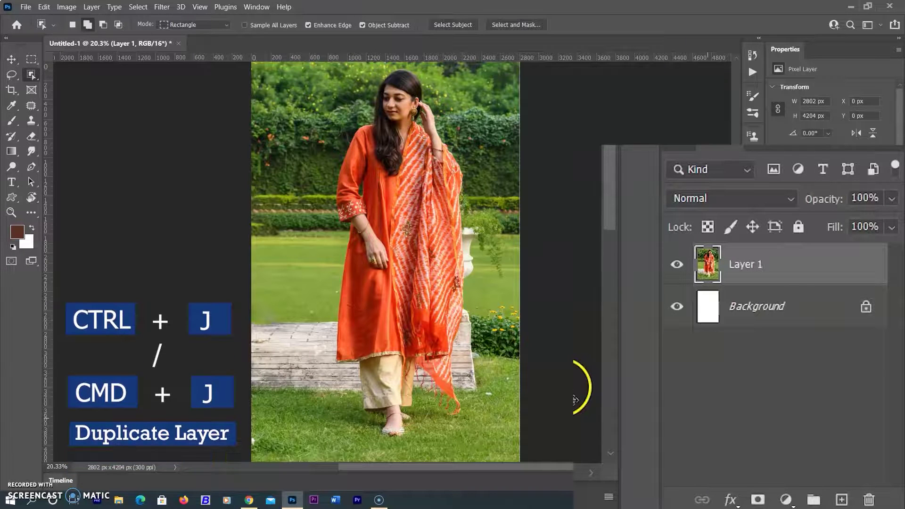
Duplicate Layer 1 as Layer 1 copy and draw an Object Selection box around the woman.
key(ctrl+j)
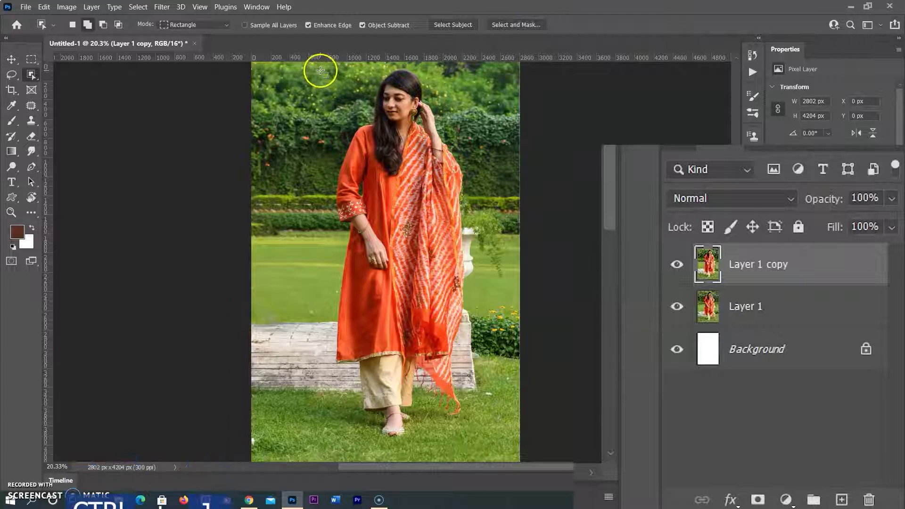
drag(312, 67, 507, 420)
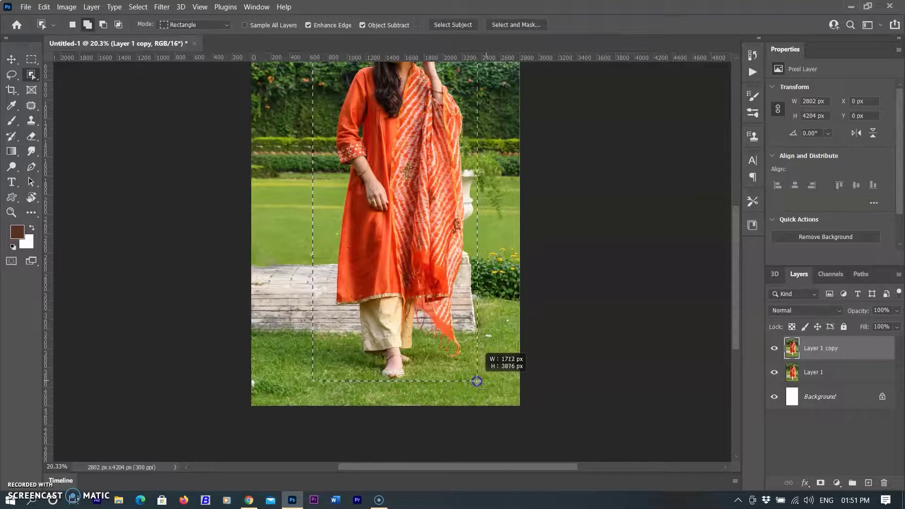
drag(485, 377, 483, 385)
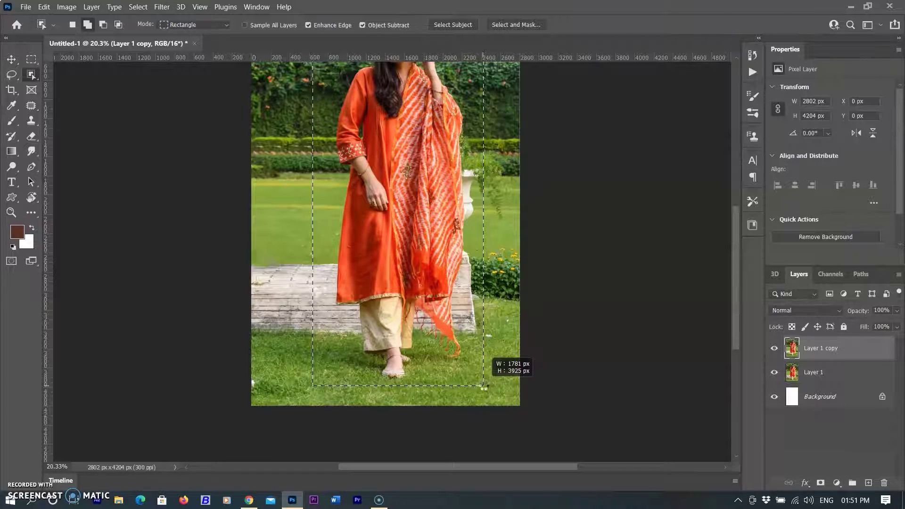
Finish the Object Selection of the woman, then refine her feet and scarf with a smaller Quick Selection brush.
drag(483, 385, 483, 386)
scroll(485, 317, up, 5)
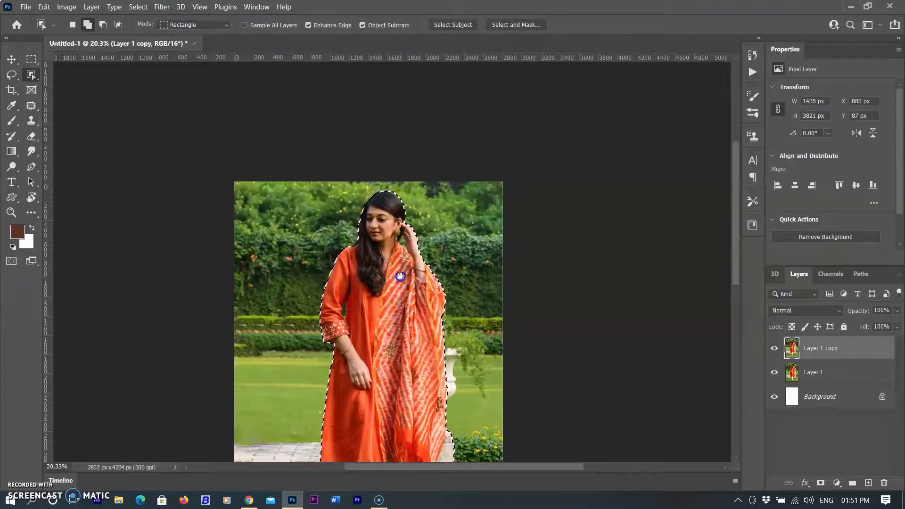
scroll(430, 146, up, 4)
scroll(338, 124, down, 2)
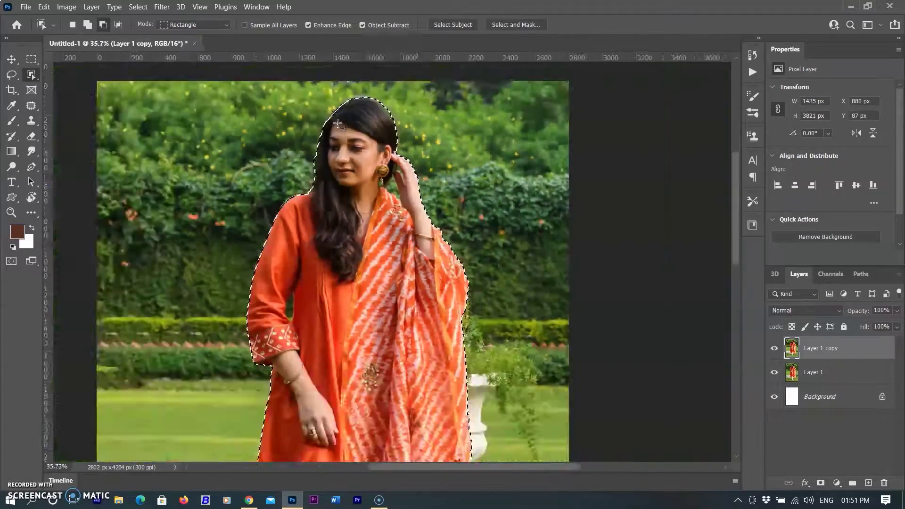
scroll(404, 414, down, 3)
scroll(404, 415, up, 4)
key(shift+w)
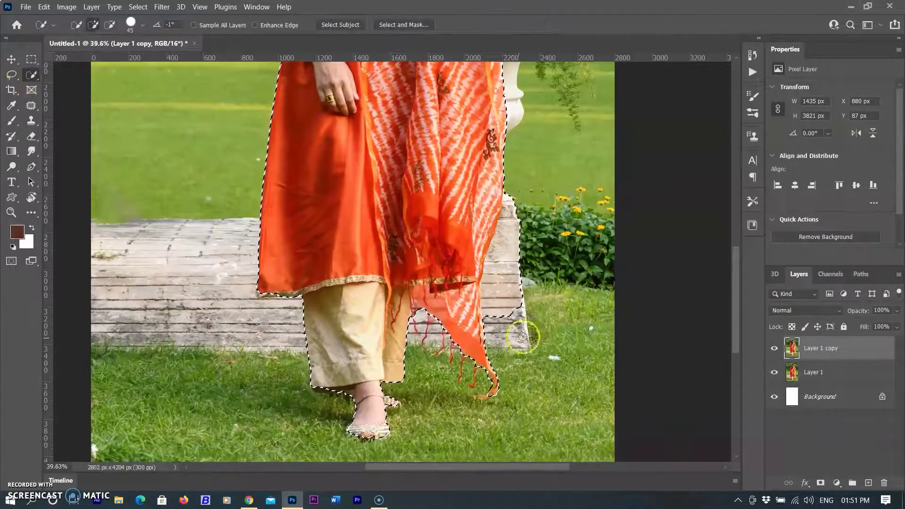
scroll(522, 336, down, 3)
key(bracketleft)
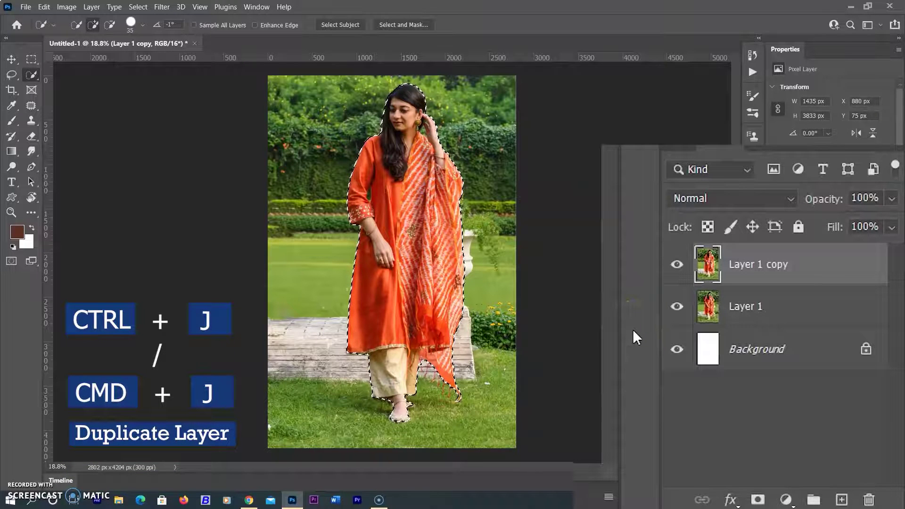
Copy the woman to Layer 2, load her as a selection, and fill it solid black.
key(ctrl+j)
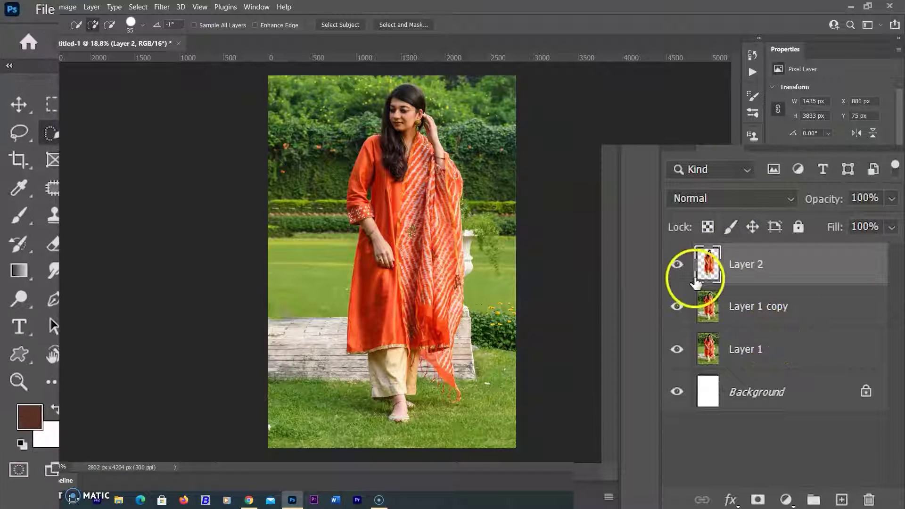
ctrl+click(712, 264)
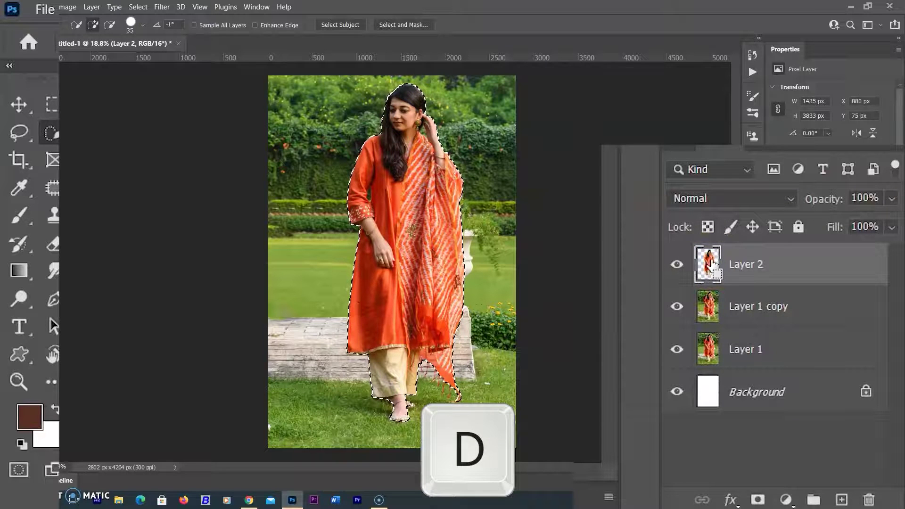
key(d)
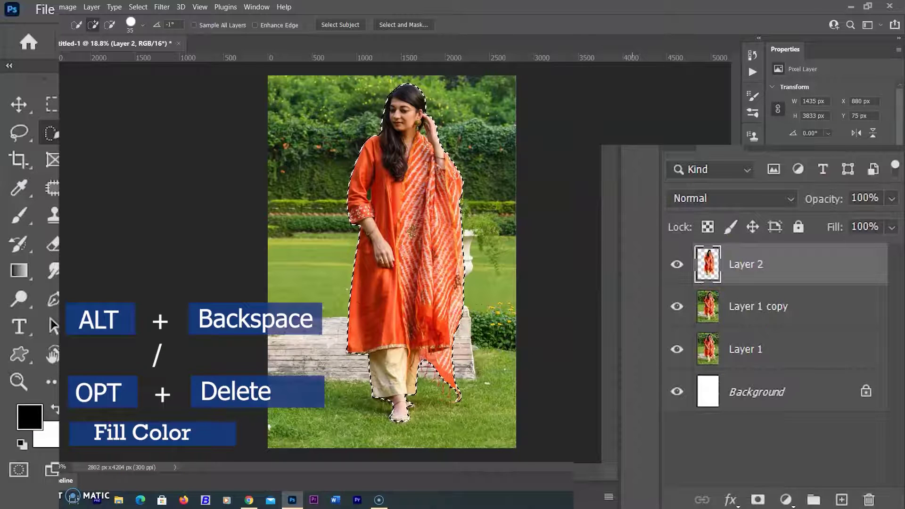
key(alt+BackSpace)
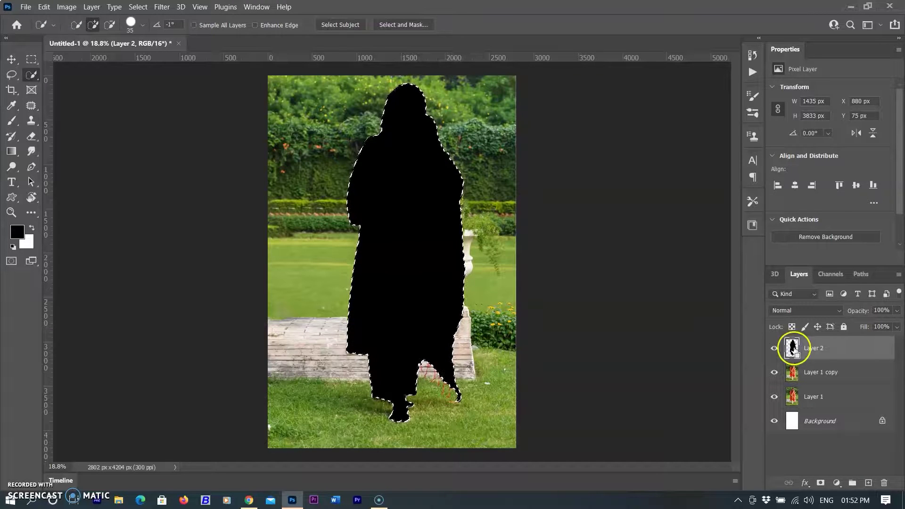
Invert the selection, copy the background from Layer 1 copy onto Layer 3, and reload it as a selection.
key(ctrl+shift+i)
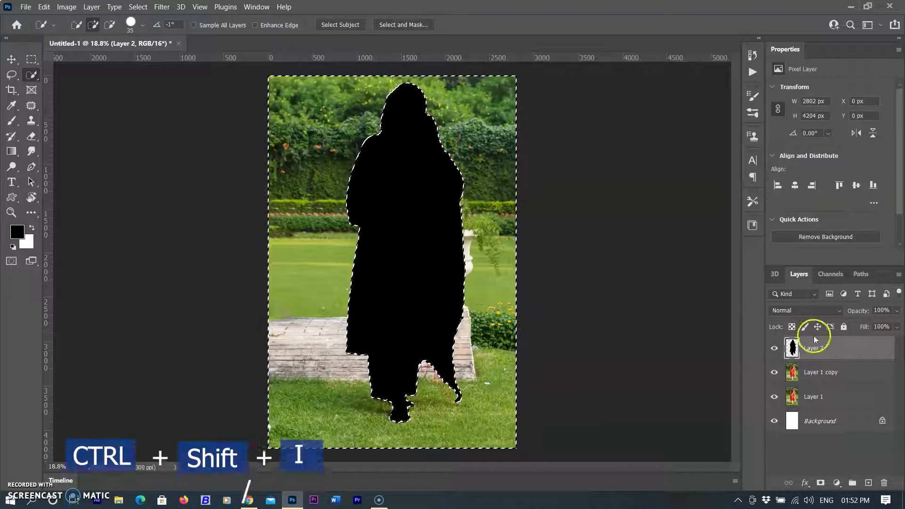
click(861, 380)
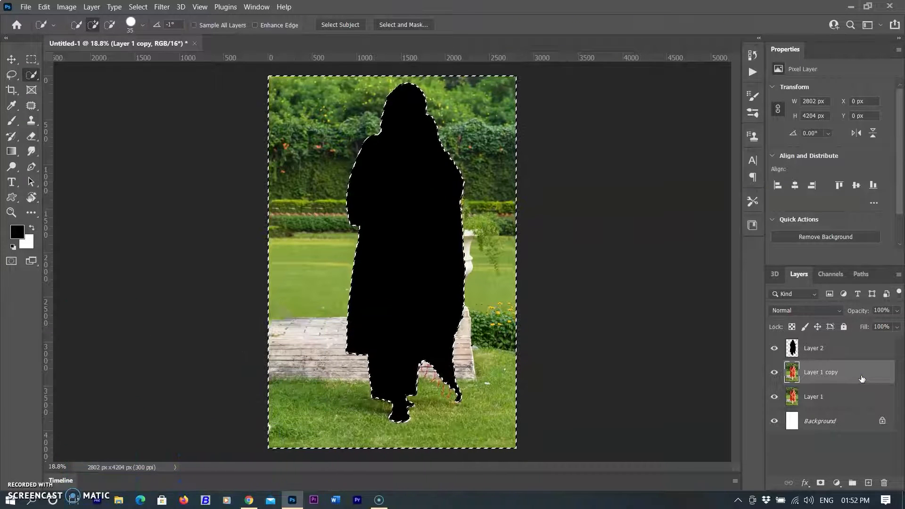
key(ctrl+j)
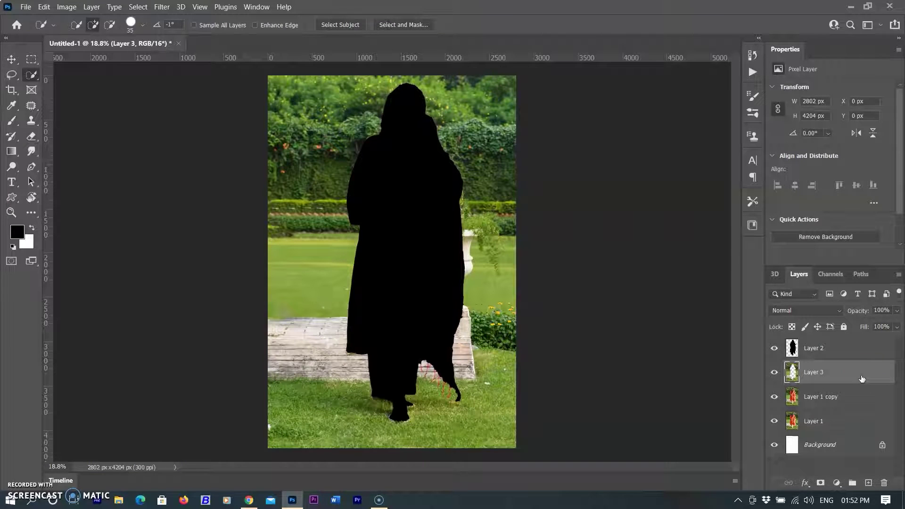
ctrl+click(795, 374)
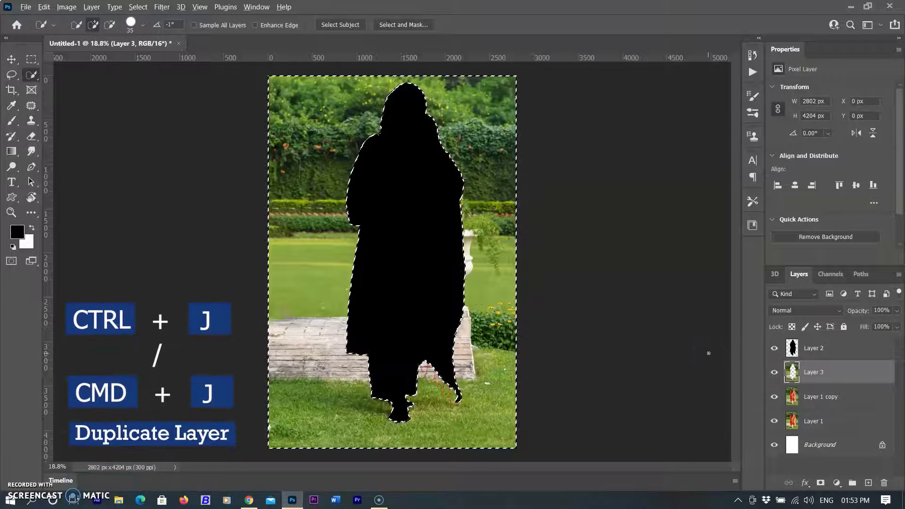
key(alt)
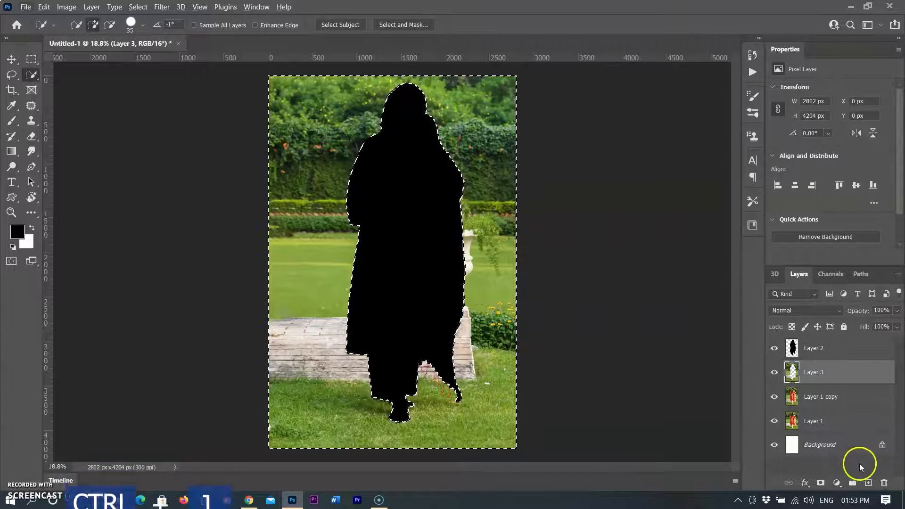
Add a Foreground to Background gradient fill layer, adjusting its midpoint and white stop.
click(835, 485)
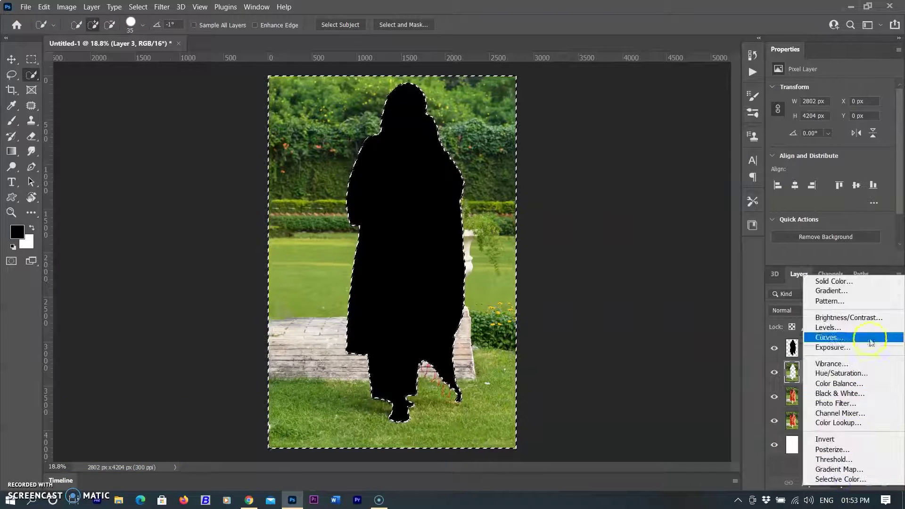
click(865, 290)
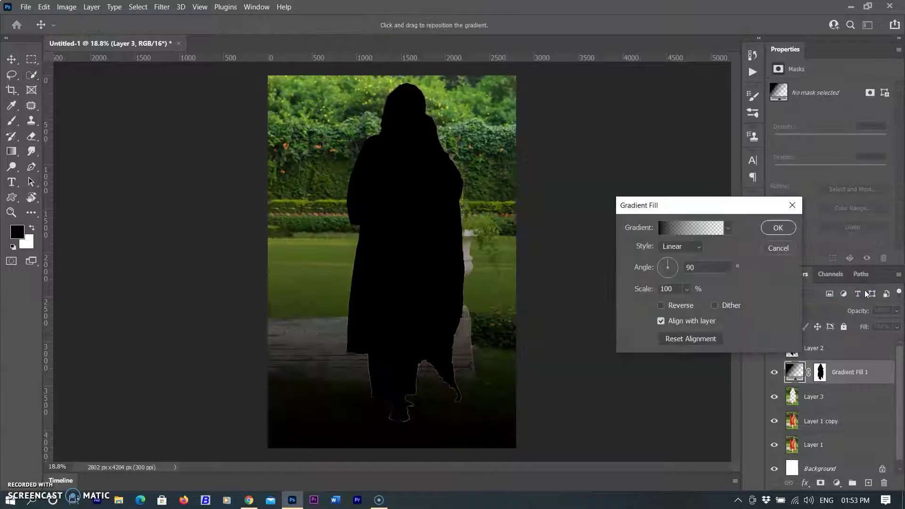
click(707, 230)
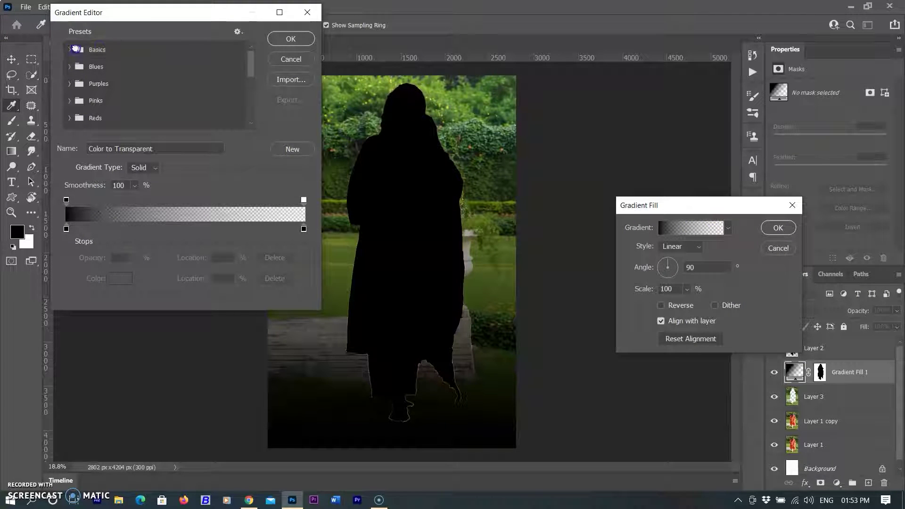
click(71, 50)
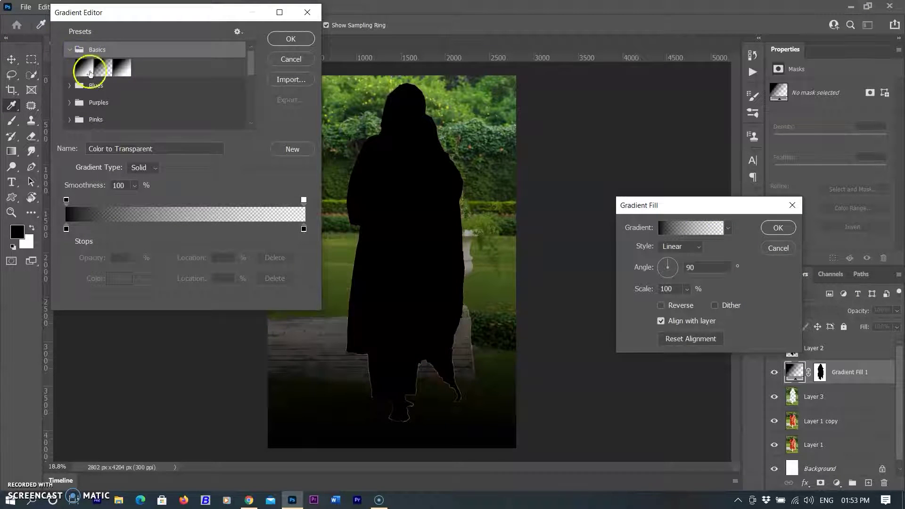
click(86, 72)
click(292, 39)
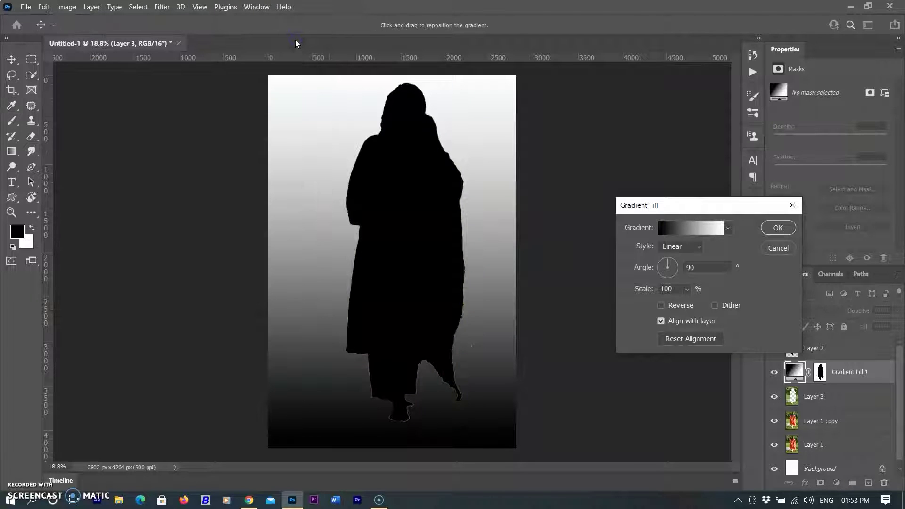
click(677, 235)
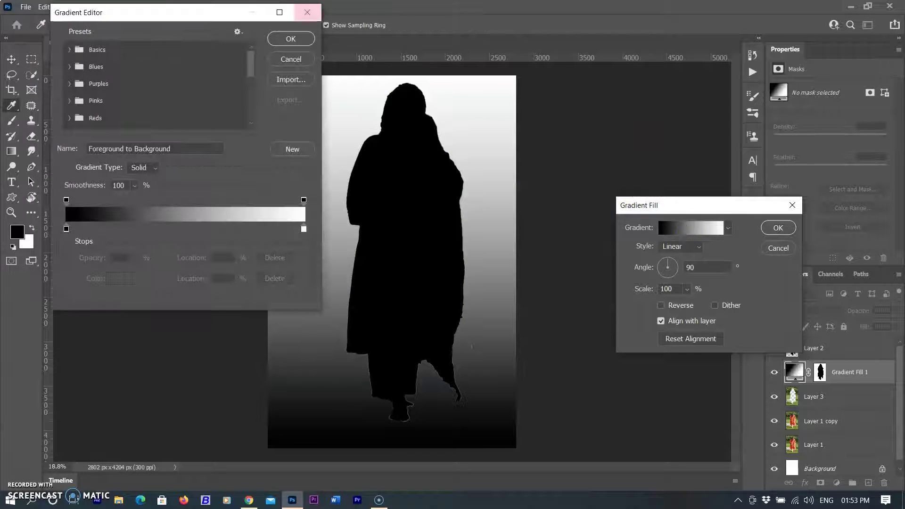
mouse_move(148, 237)
mouse_down()
mouse_move(184, 238)
mouse_move(151, 238)
mouse_up()
drag(267, 243, 251, 244)
key(Return)
click(778, 227)
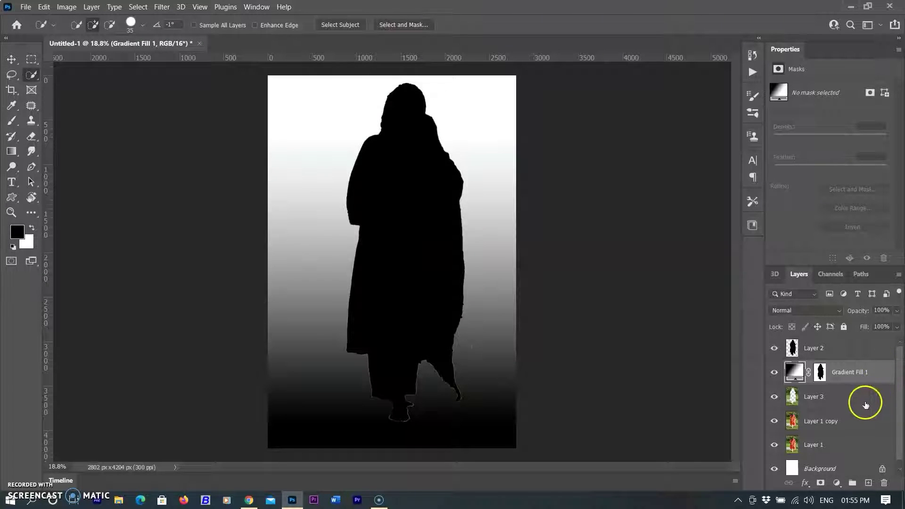
Group Layer 2 and Layer 3 into Group 1 and clip Gradient Fill 1 to Layer 3.
click(861, 402)
shift+click(856, 349)
key(ctrl+g)
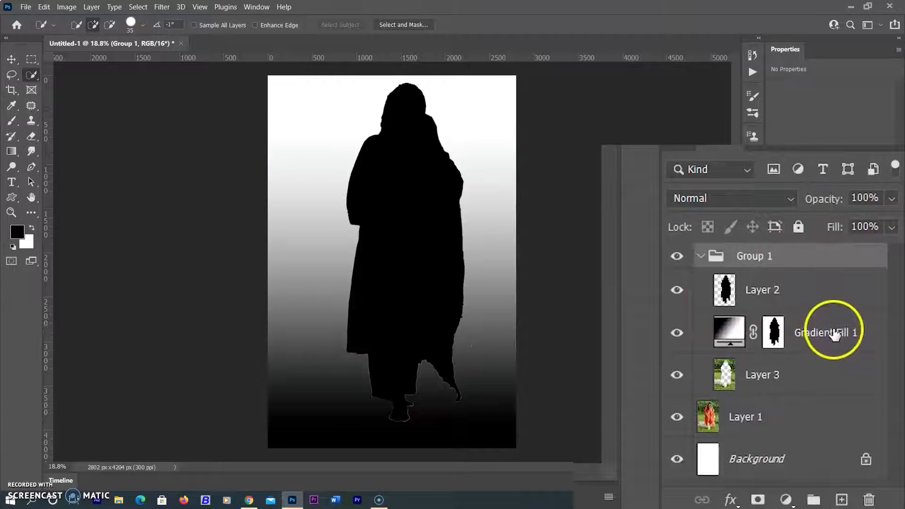
click(834, 332)
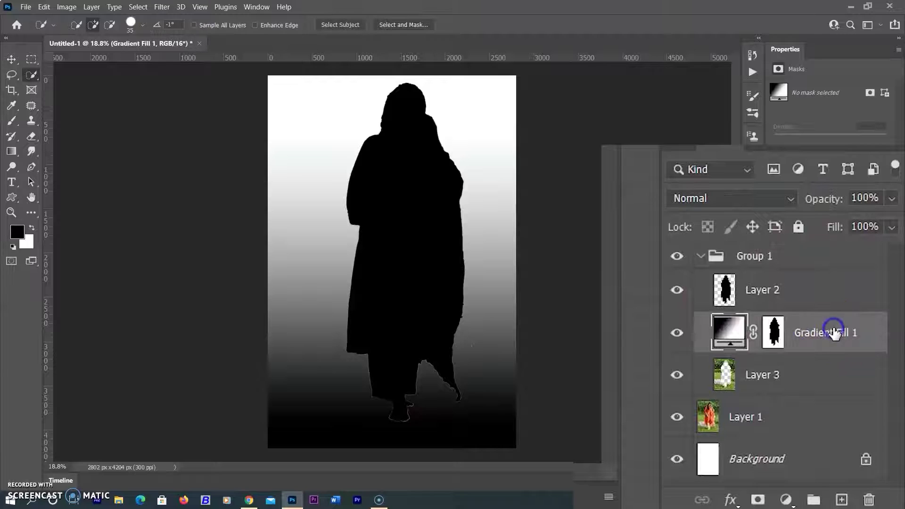
alt+click(819, 353)
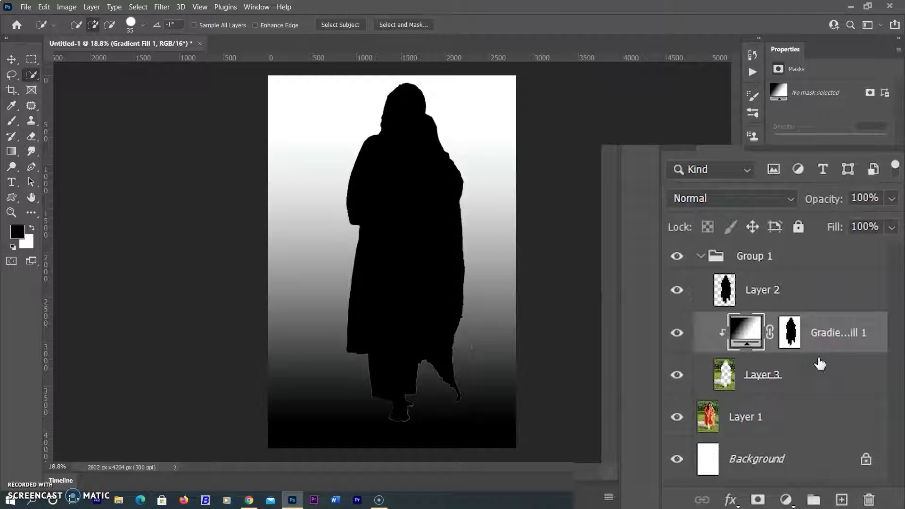
Select Layer 3 and Layer 1 and combine them into the Group 1 smart object.
click(802, 384)
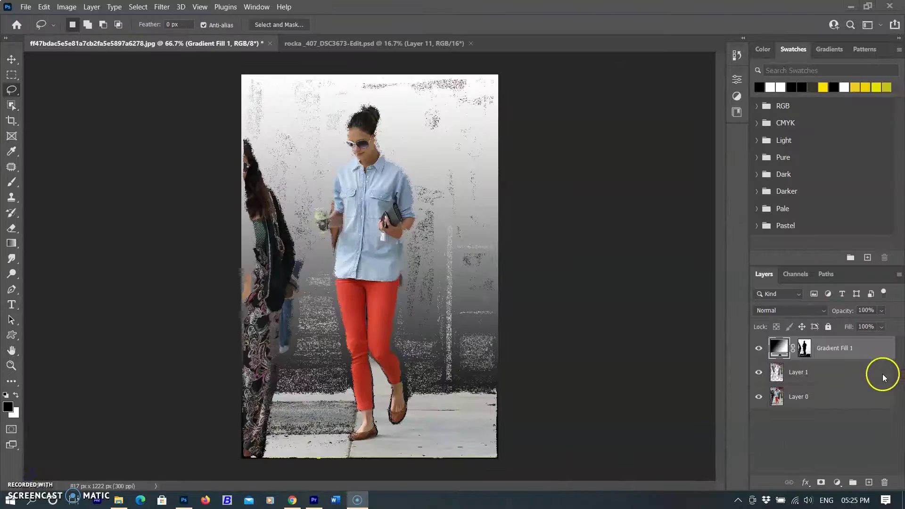
shift+click(842, 372)
right_click(842, 372)
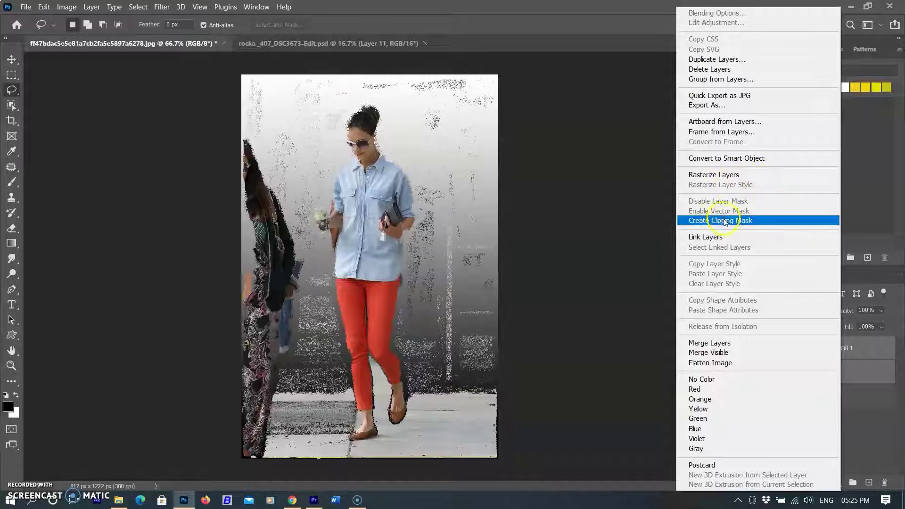
click(705, 222)
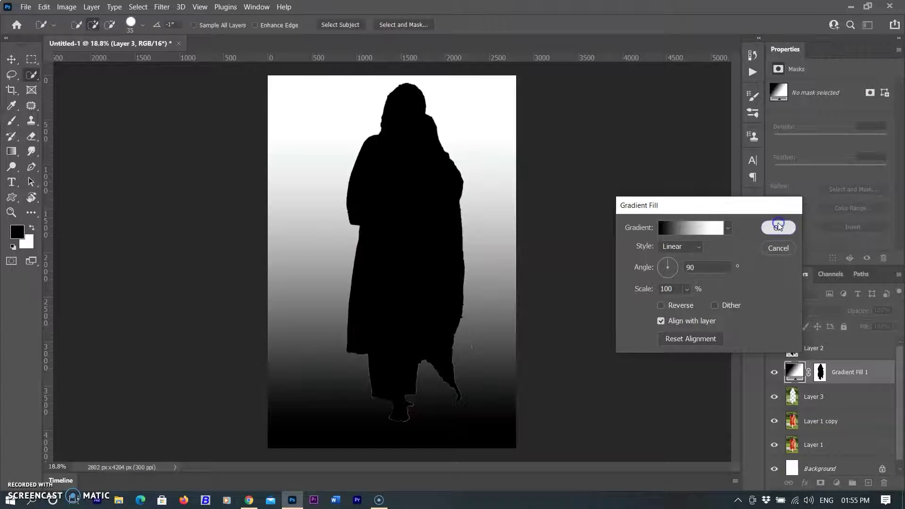
click(778, 223)
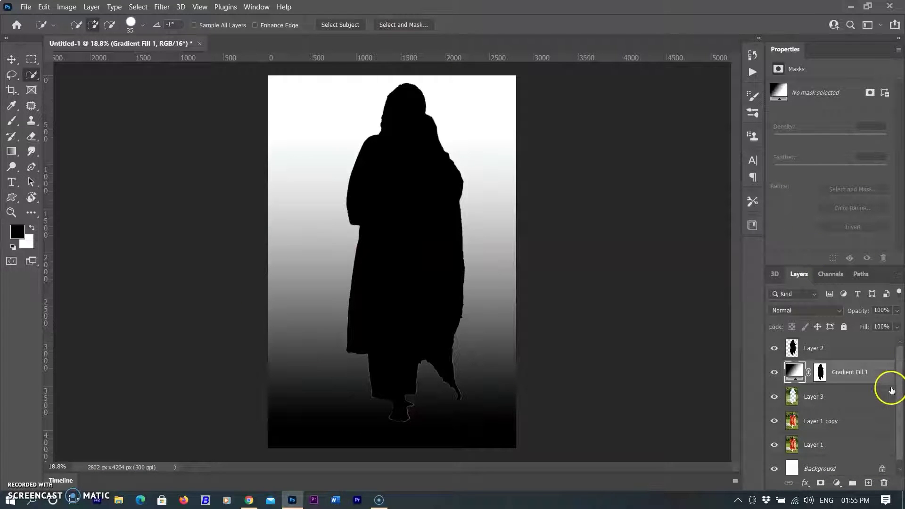
click(863, 405)
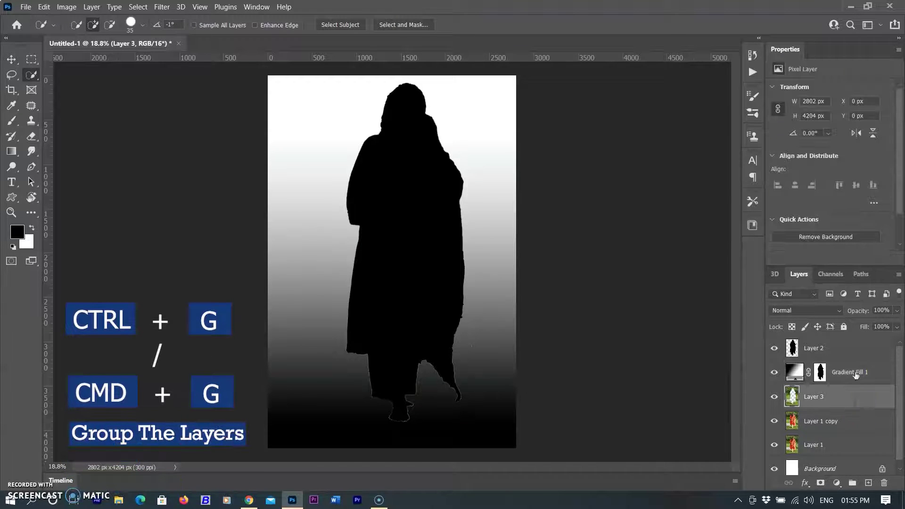
shift+click(844, 351)
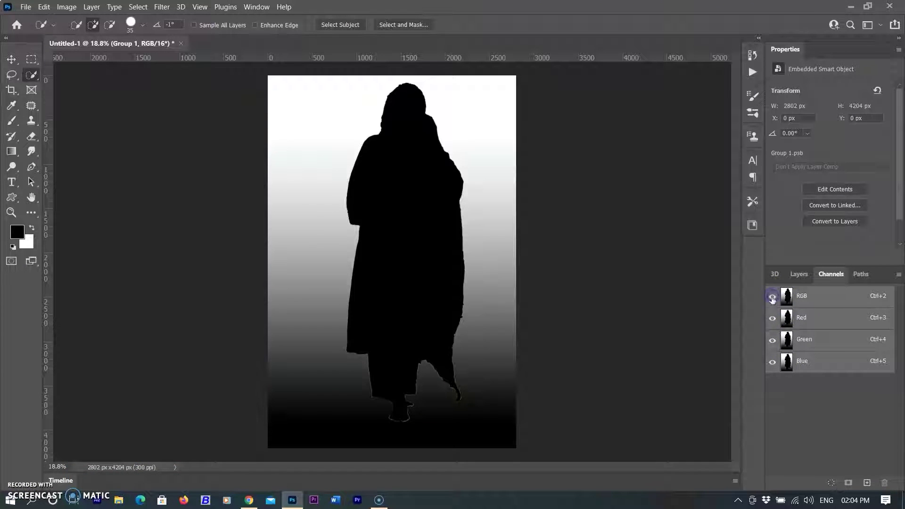
Show only the Blue channel, add Alpha 1, and load Blue's brightness as a selection.
click(788, 324)
click(847, 369)
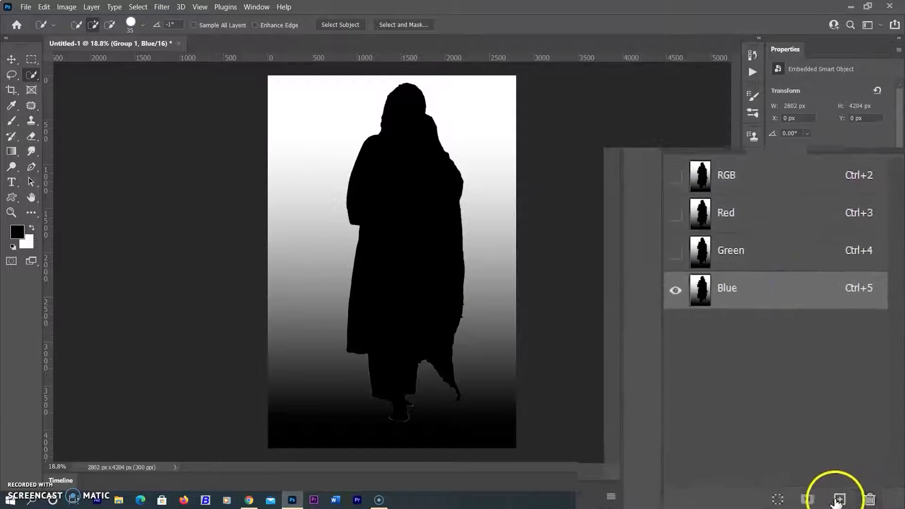
click(839, 500)
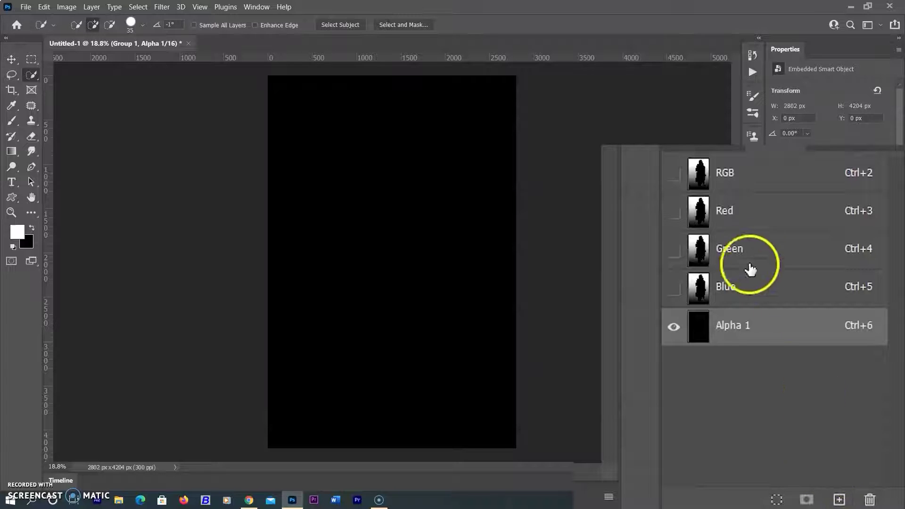
ctrl+click(698, 290)
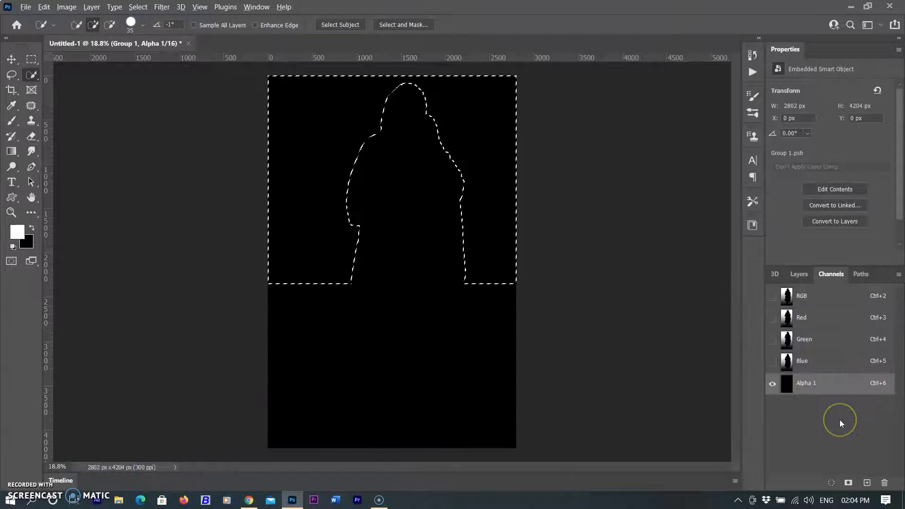
key(ctrl+2)
click(799, 274)
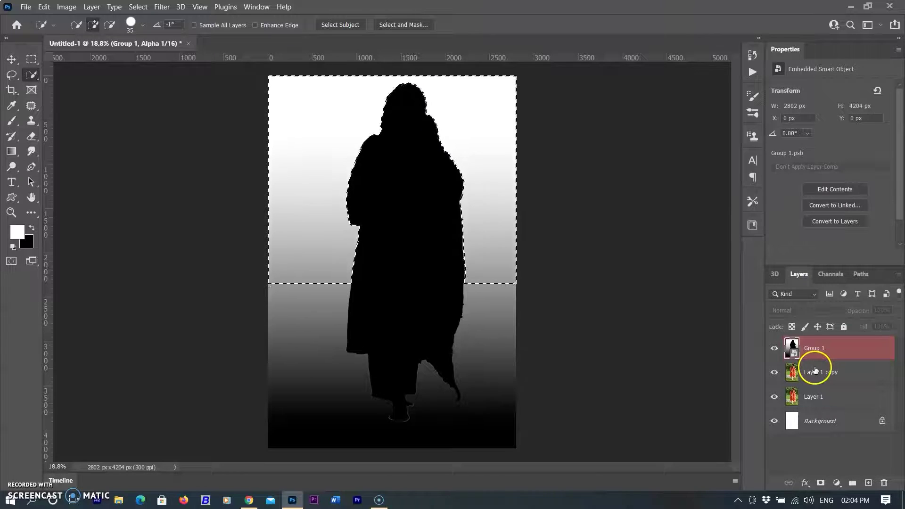
Apply Lens Blur to Layer 1 copy with Alpha 1 as depth map, focused on the upper-right background.
click(815, 370)
click(161, 6)
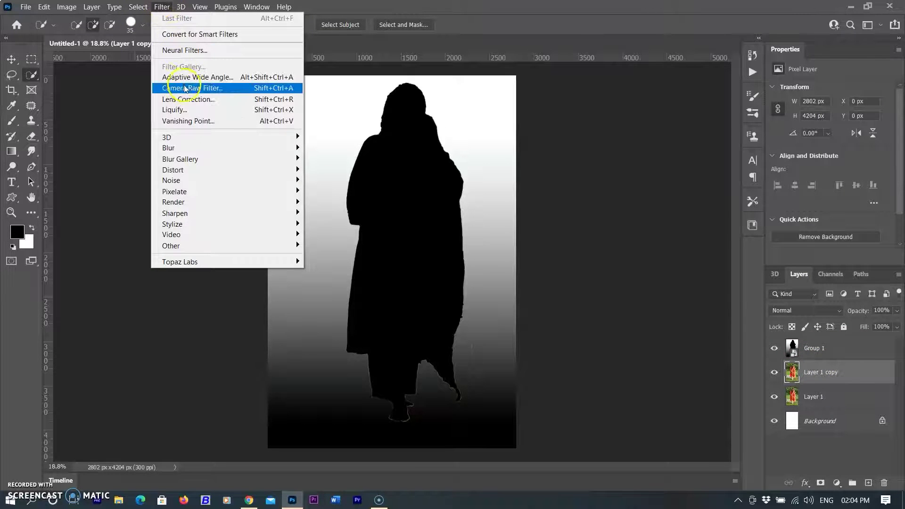
mouse_move(193, 147)
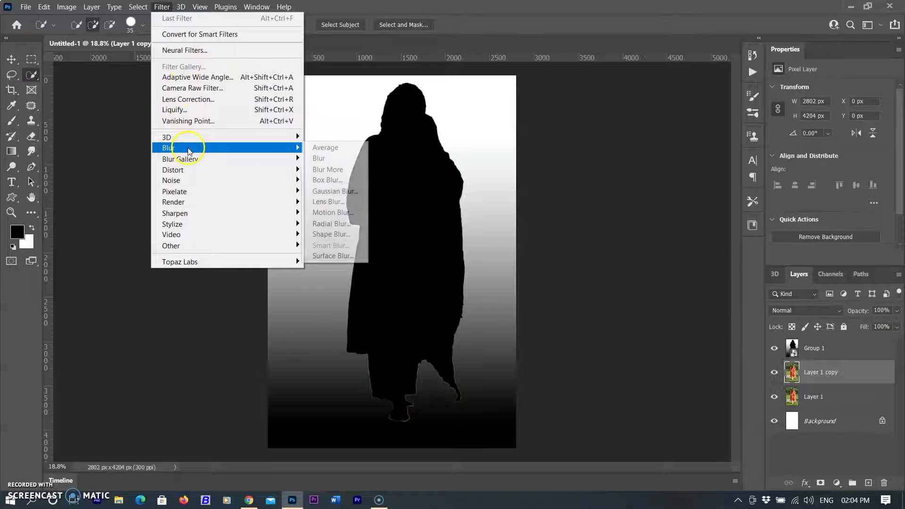
click(325, 202)
click(873, 168)
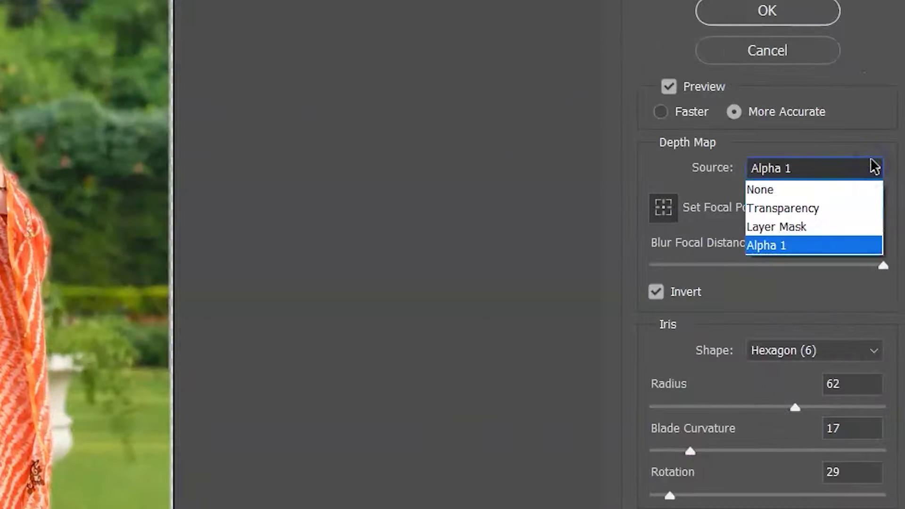
click(765, 247)
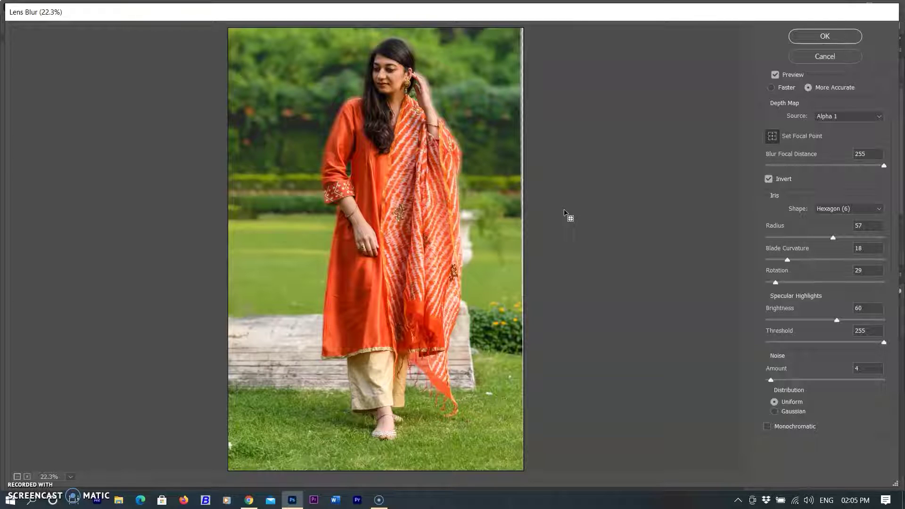
click(484, 69)
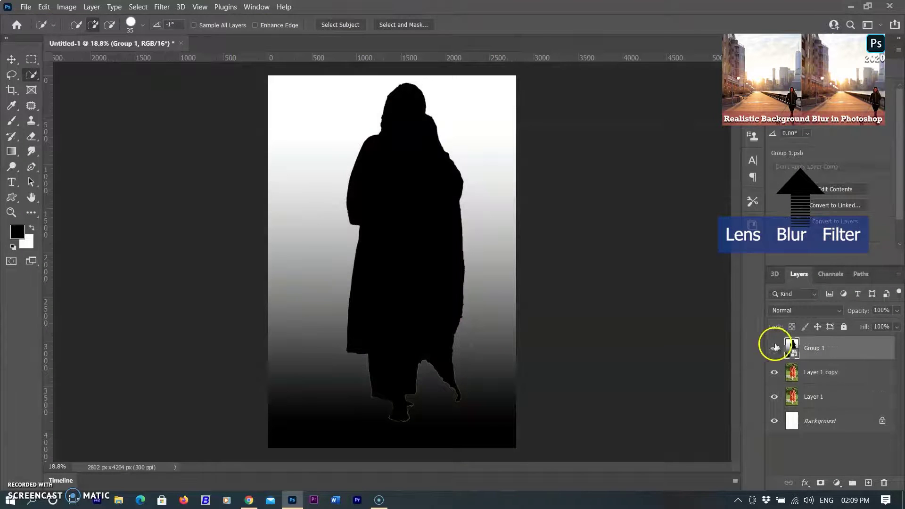
Hide Group 1 and add a white layer mask to Layer 1 copy.
click(774, 348)
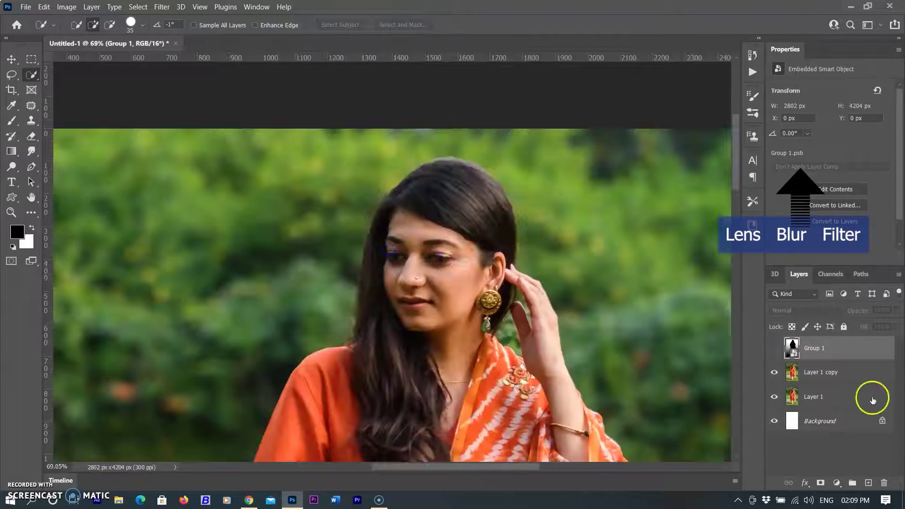
click(846, 375)
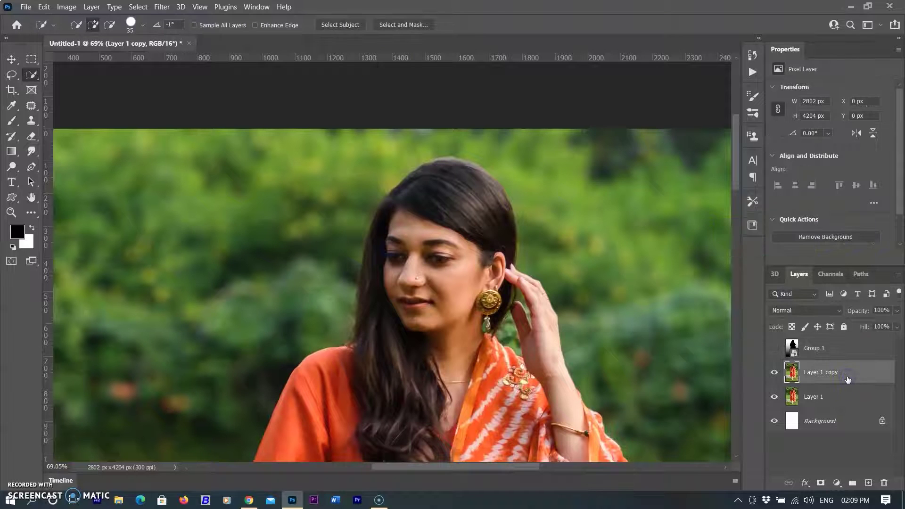
click(822, 483)
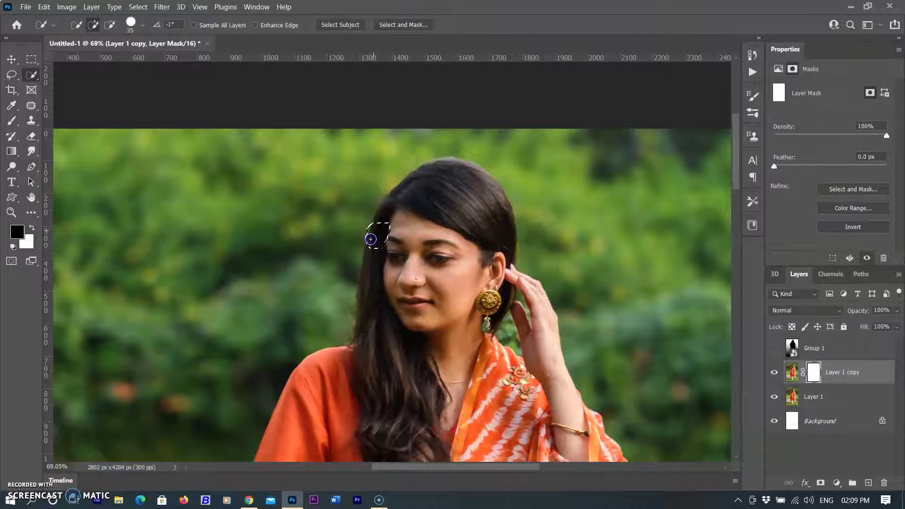
Deselect, then paint the mask along the hair edge with a 50 px brush.
key(ctrl+d)
key(b)
click(380, 246)
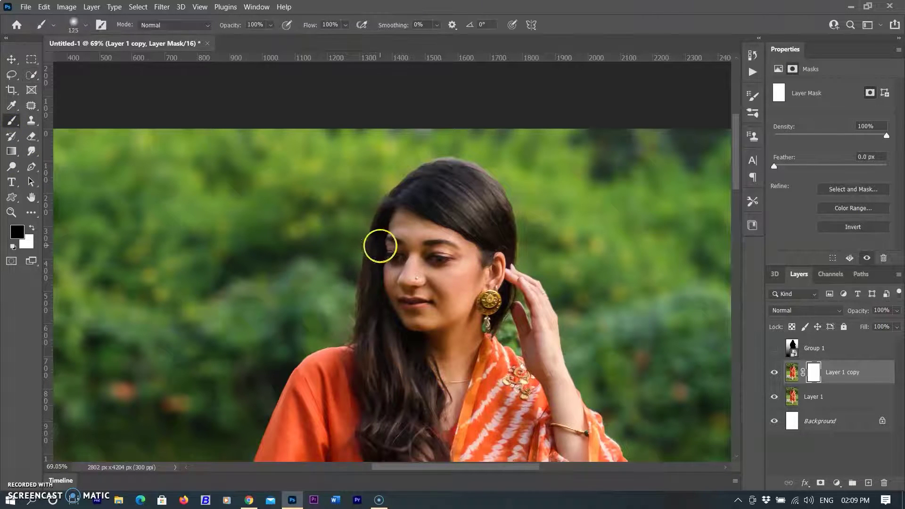
key(bracketleft)
key(bracketleft)
key(bracketleft)
key(bracketleft)
key(bracketleft)
key(bracketleft)
mouse_move(367, 255)
mouse_down()
mouse_move(360, 233)
mouse_move(424, 172)
mouse_move(453, 161)
mouse_up()
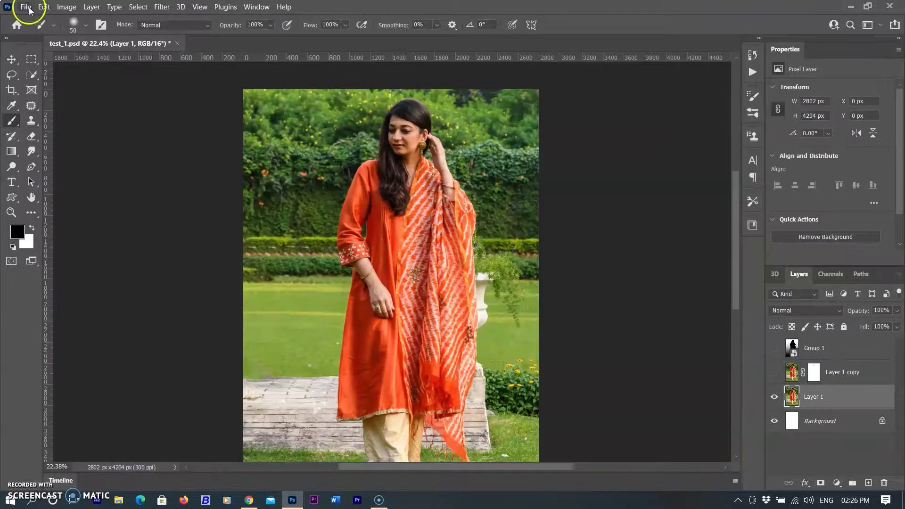
Create a new 2802 × 4204 px document and paste the garden portrait into it.
click(25, 7)
click(29, 14)
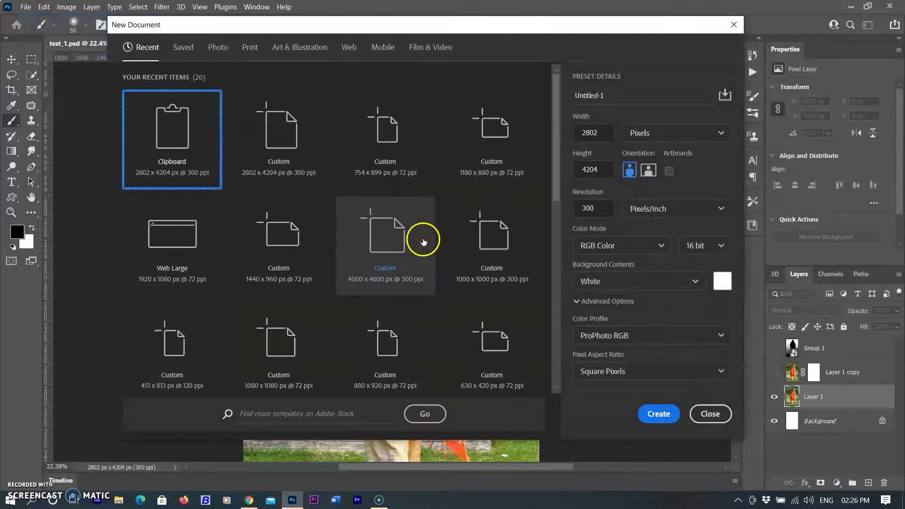
click(656, 413)
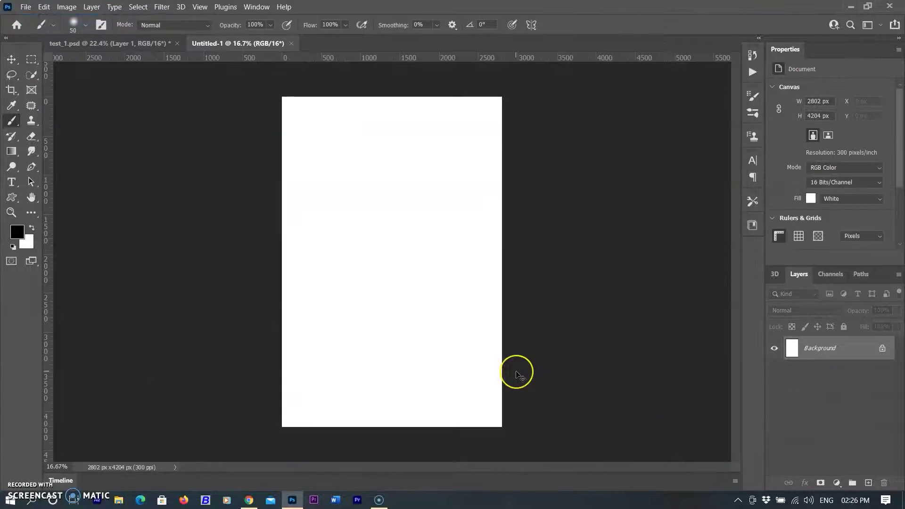
key(ctrl+v)
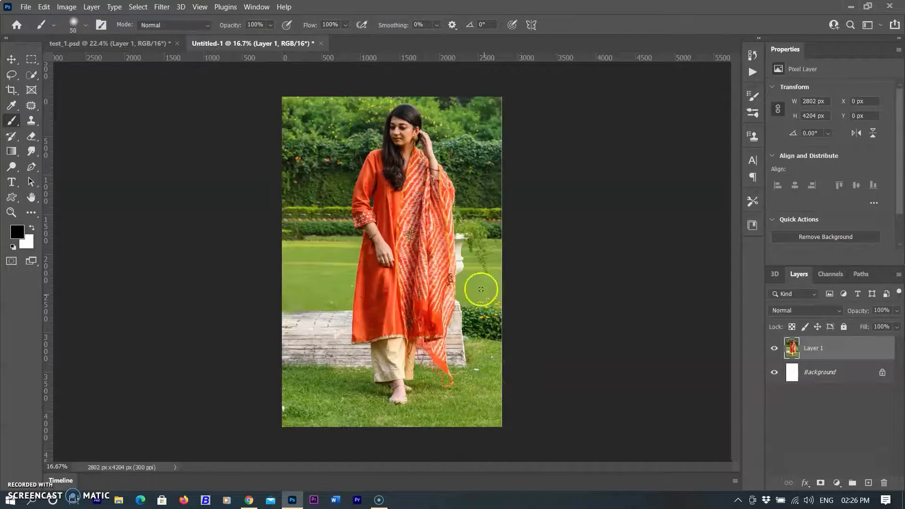
scroll(375, 129, up, 3)
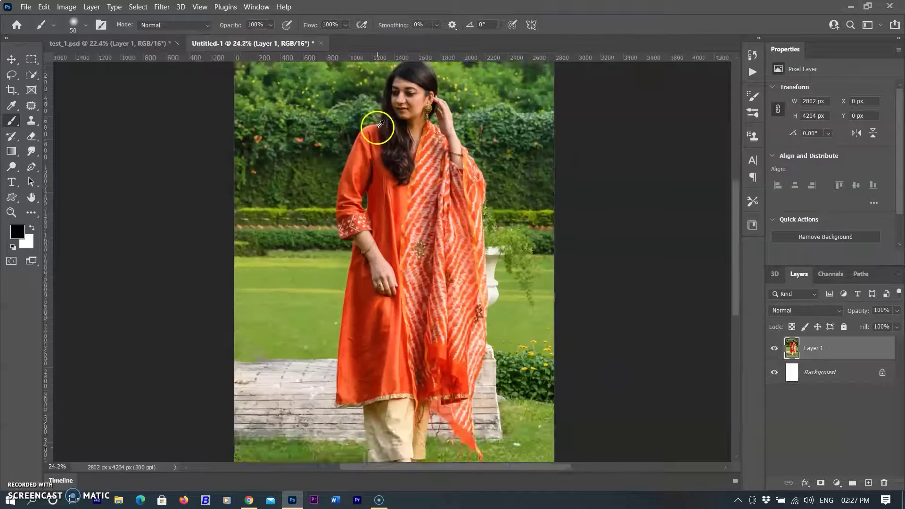
scroll(551, 173, down, 1)
Duplicate the portrait layer as Layer 1 copy.
key(ctrl+j)
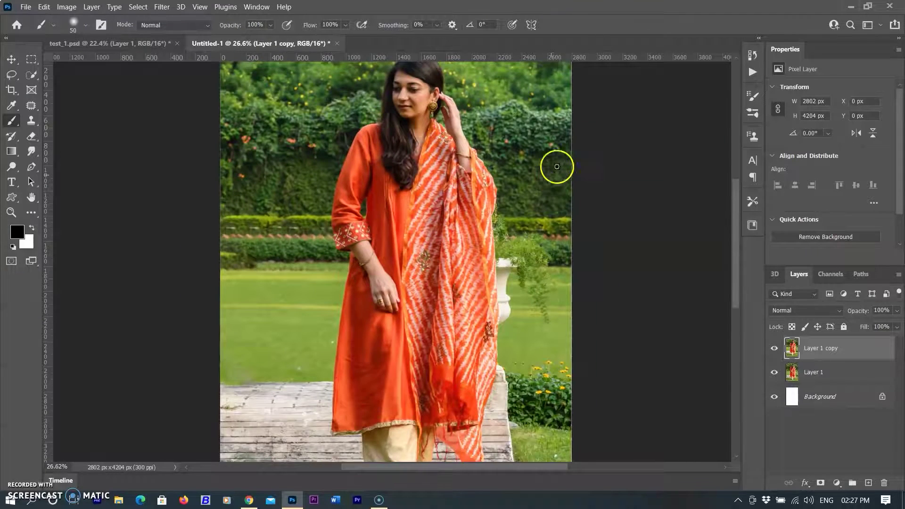
scroll(421, 182, up, 2)
scroll(419, 183, down, 3)
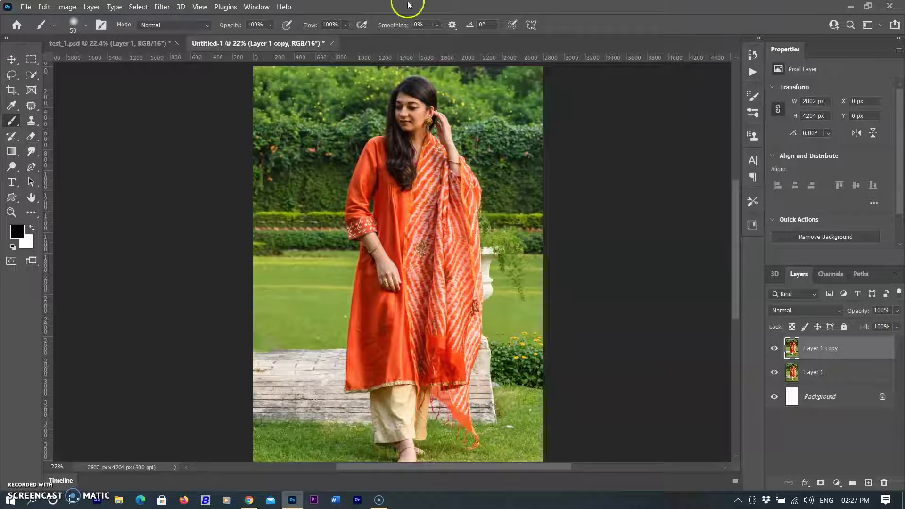
Apply the Depth Blur neural filter to the portrait, outputting the result as new Layer 2.
click(160, 8)
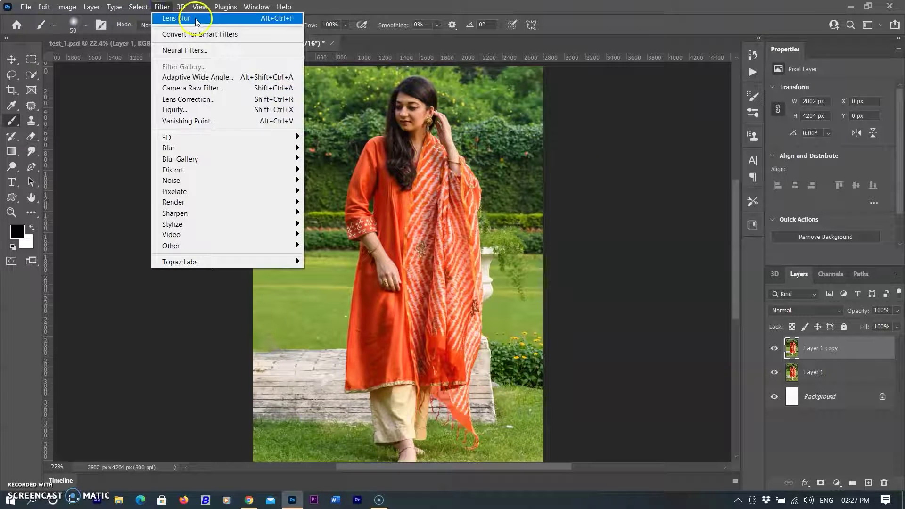
click(182, 51)
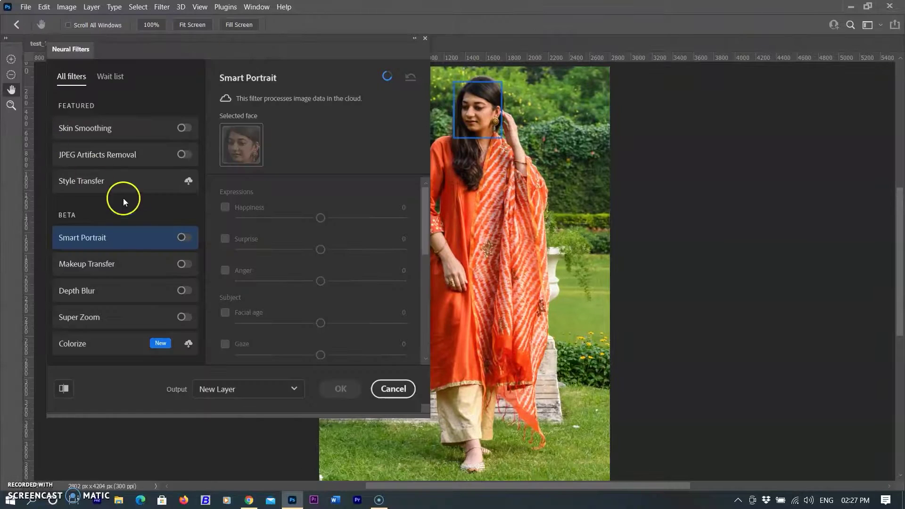
click(181, 290)
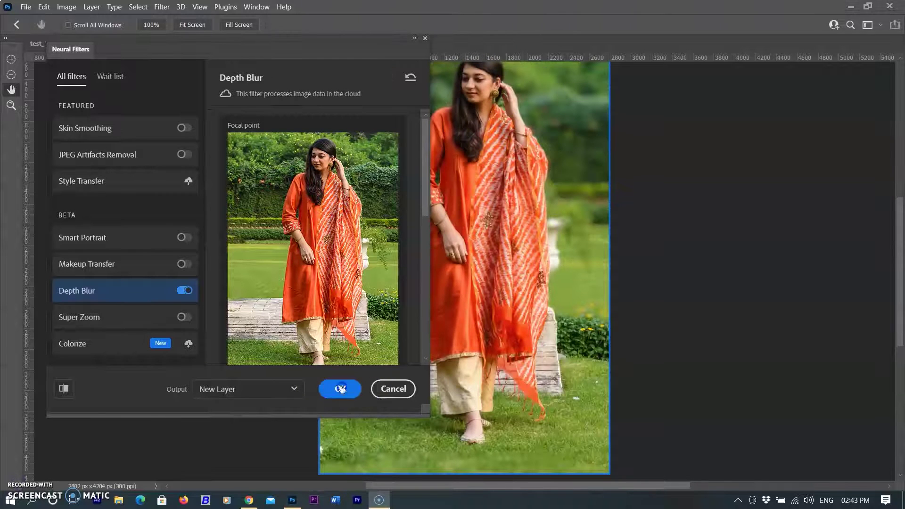
click(340, 388)
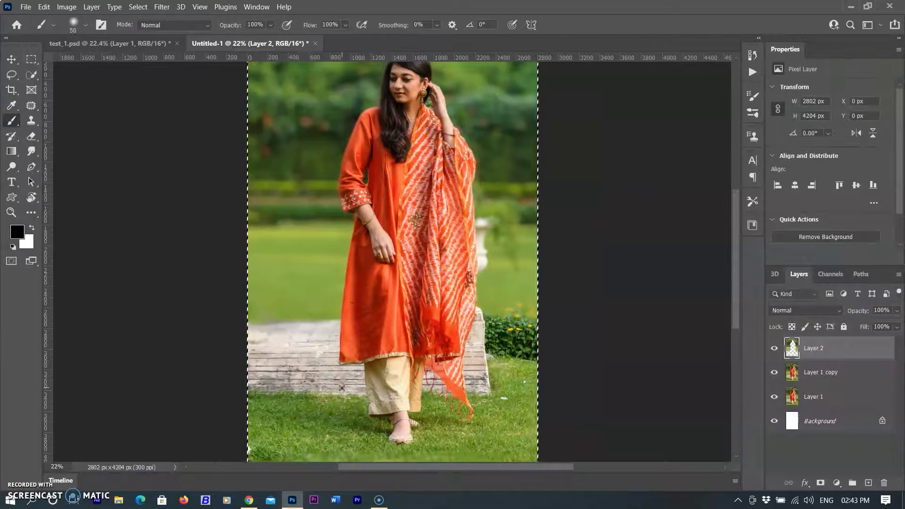
scroll(352, 236, up, 3)
Arrange Untitled-1 and test_1.psd 2-up vertically, aligning both views on the woman's upper body.
click(242, 8)
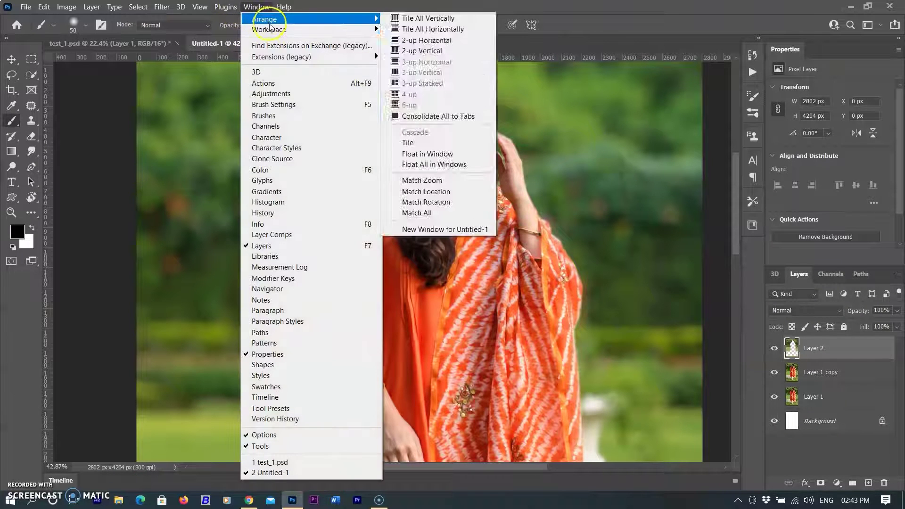
mouse_move(375, 20)
click(437, 51)
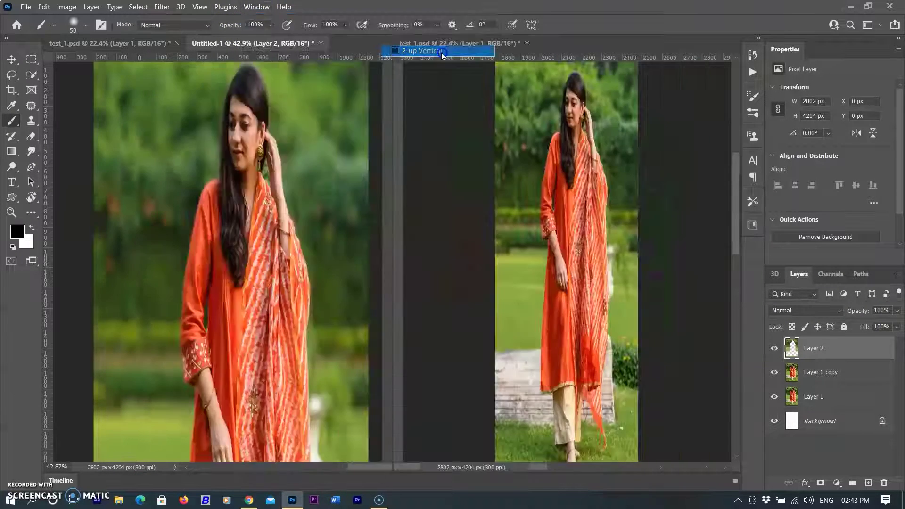
drag(327, 190, 297, 151)
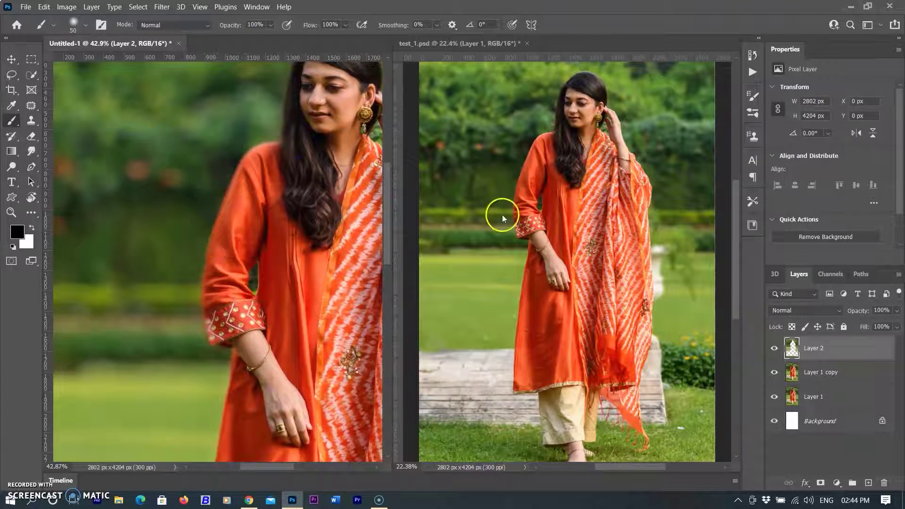
scroll(561, 196, up, 2)
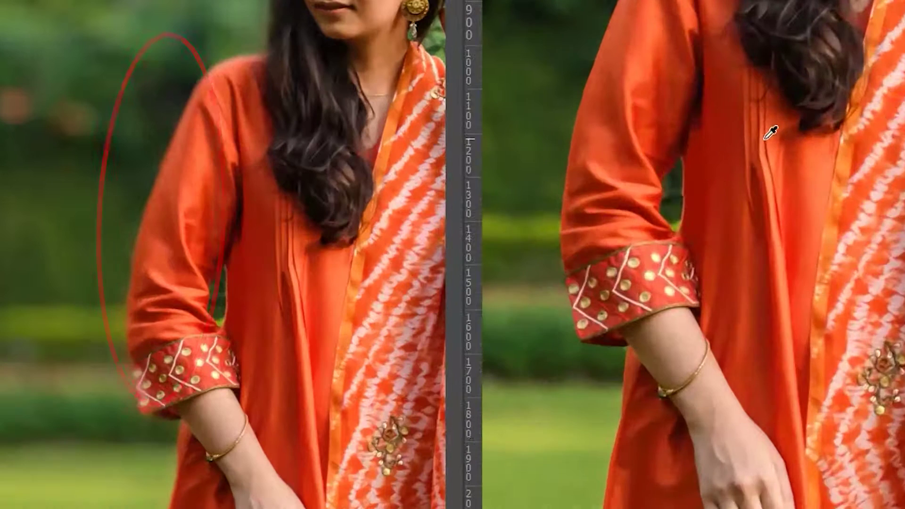
drag(683, 159, 672, 287)
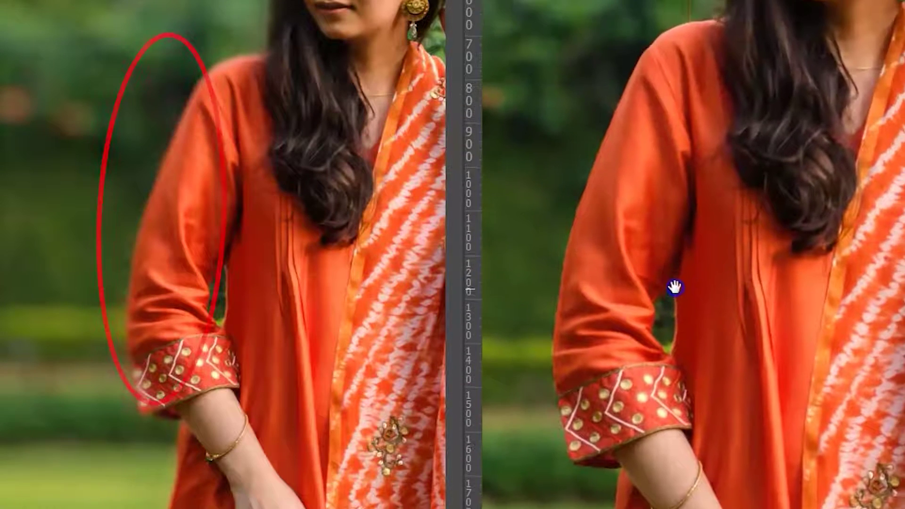
click(206, 222)
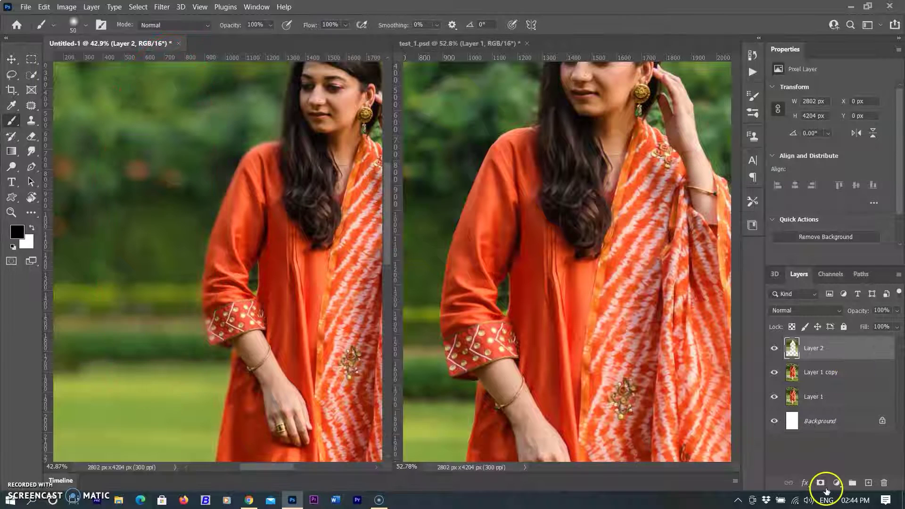
Add a layer mask to Depth Blur Layer 2 and toggle between black and white paint.
click(820, 483)
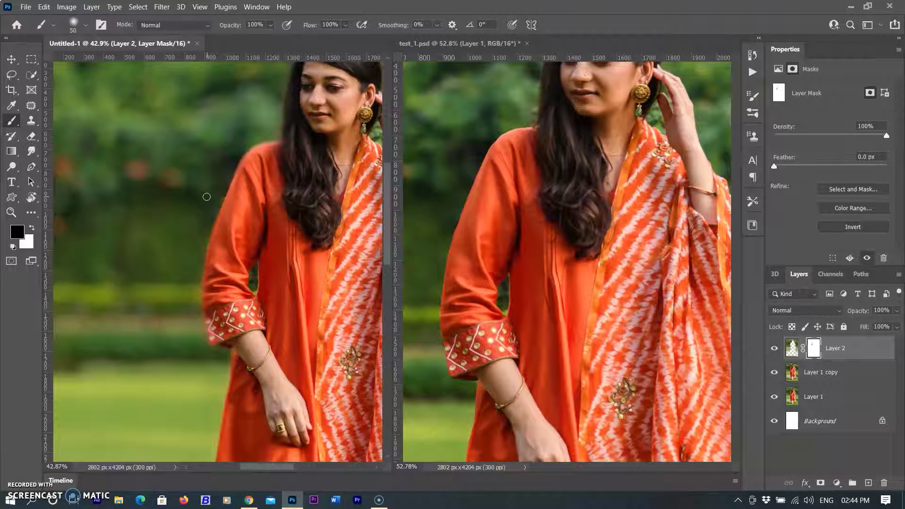
key(x)
scroll(250, 257, up, 5)
scroll(249, 257, right, 3)
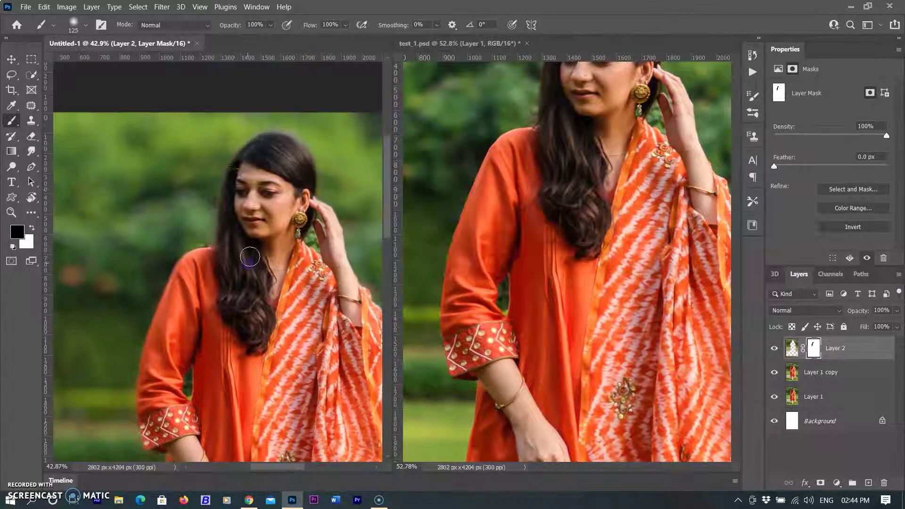
key(x)
scroll(283, 268, down, 2)
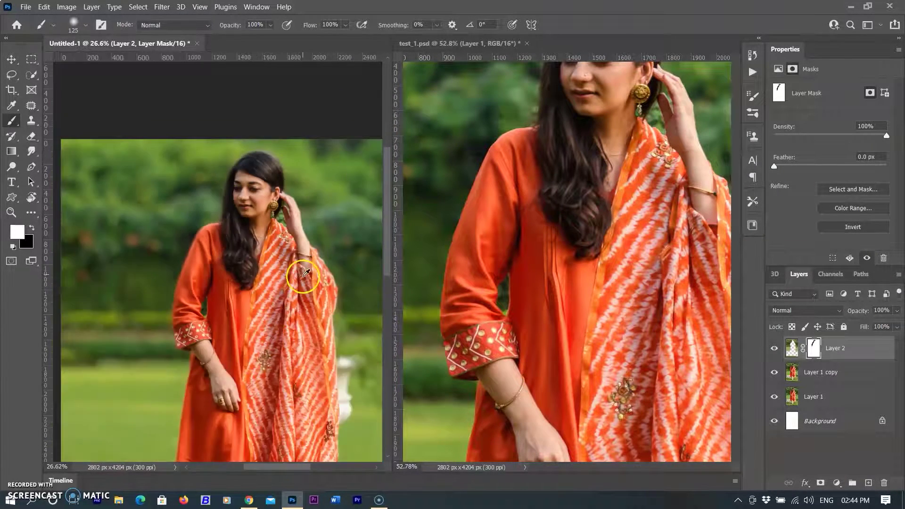
scroll(264, 254, up, 4)
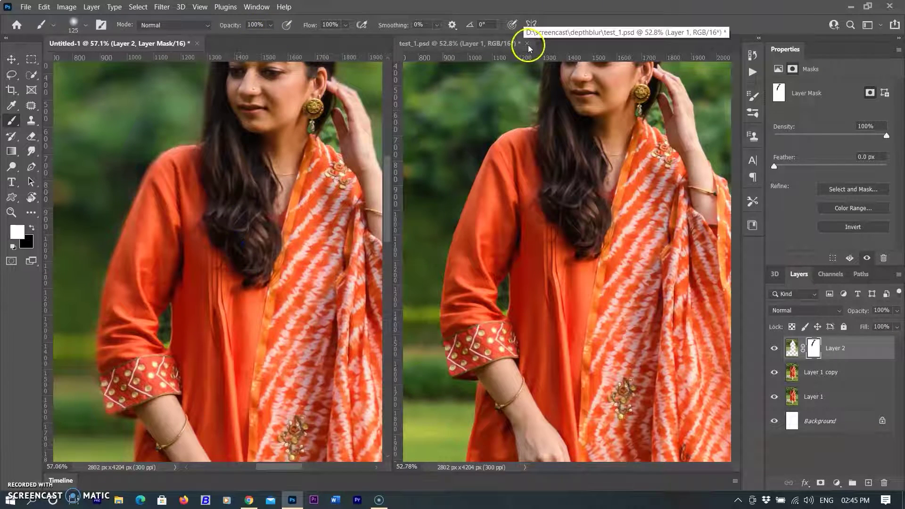
Consolidate both documents into tabs and delete the Depth Blur Layer 2.
click(249, 6)
click(383, 115)
scroll(322, 187, down, 3)
scroll(322, 187, up, 1)
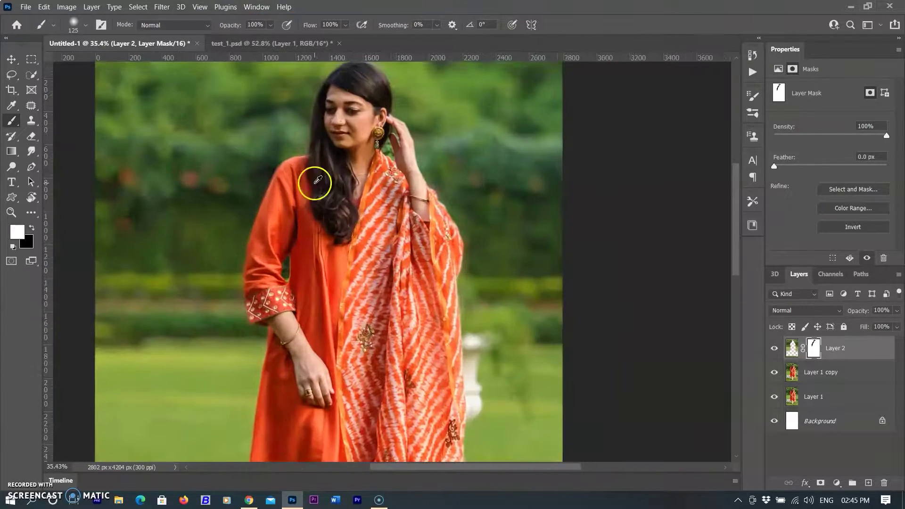
scroll(347, 209, down, 3)
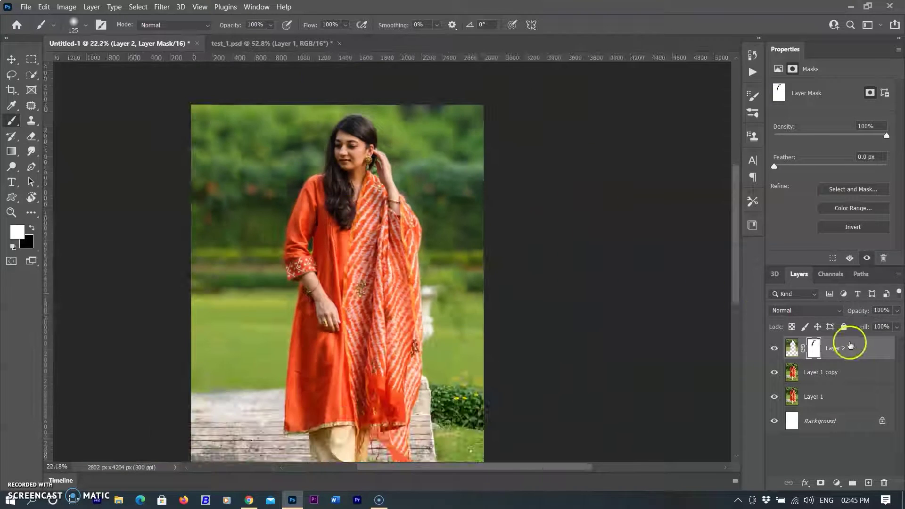
key(Delete)
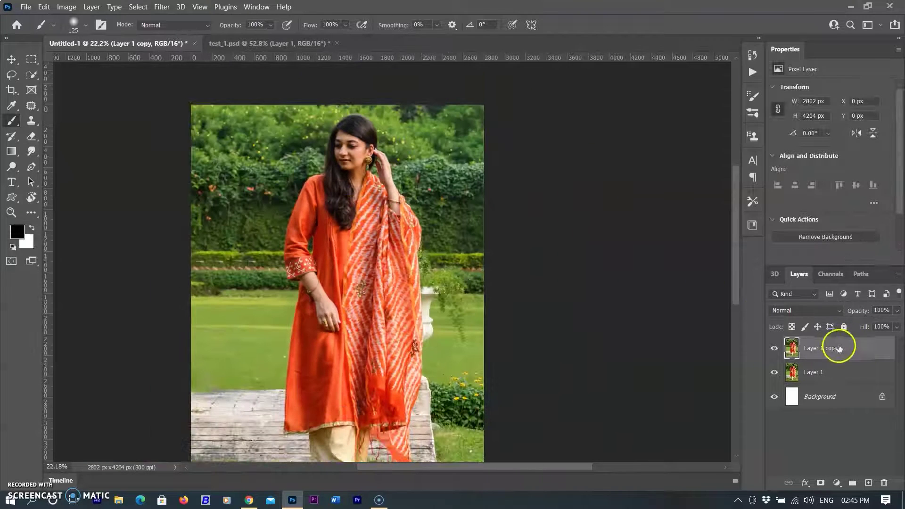
Run Depth Blur with Output depth map only, creating a greyscale depth-map Layer 2.
click(163, 7)
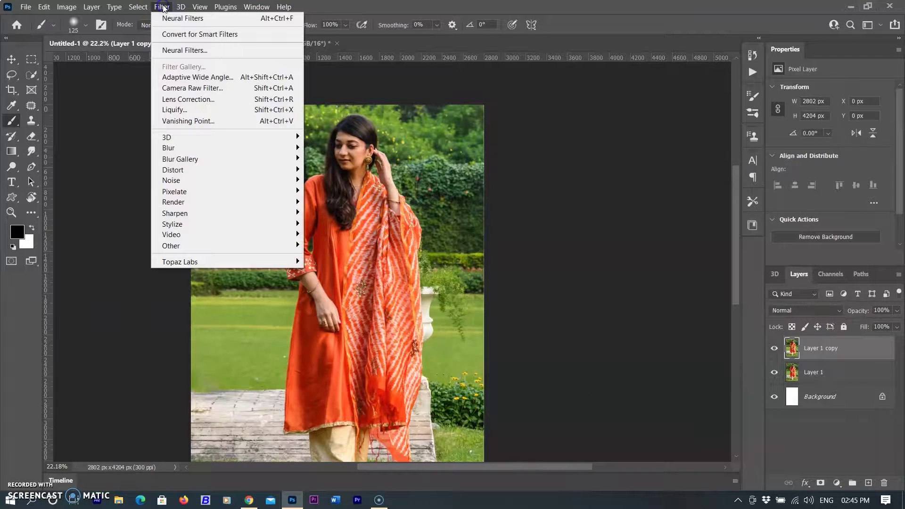
click(174, 48)
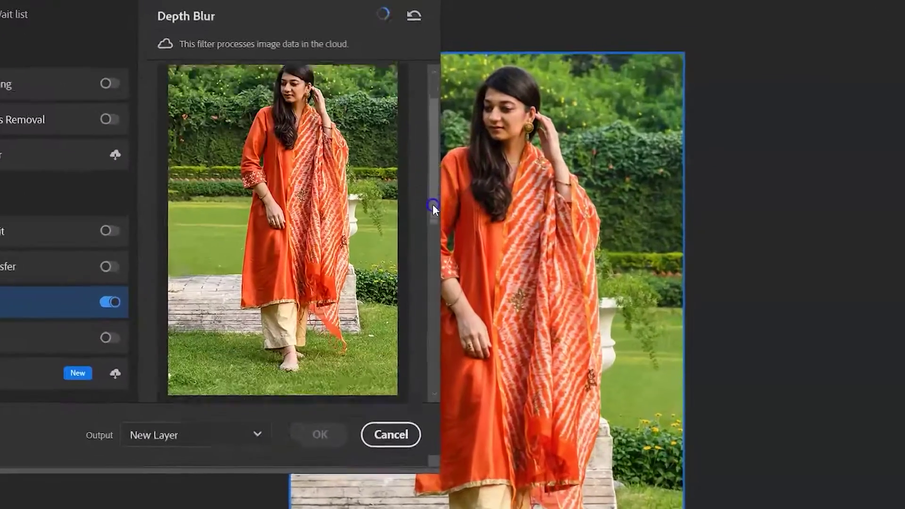
drag(422, 226, 420, 331)
drag(440, 372, 446, 443)
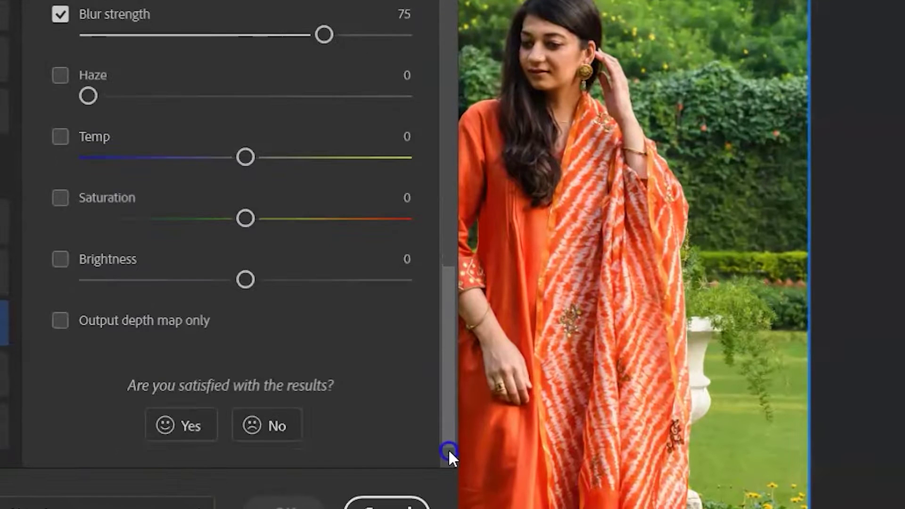
click(80, 317)
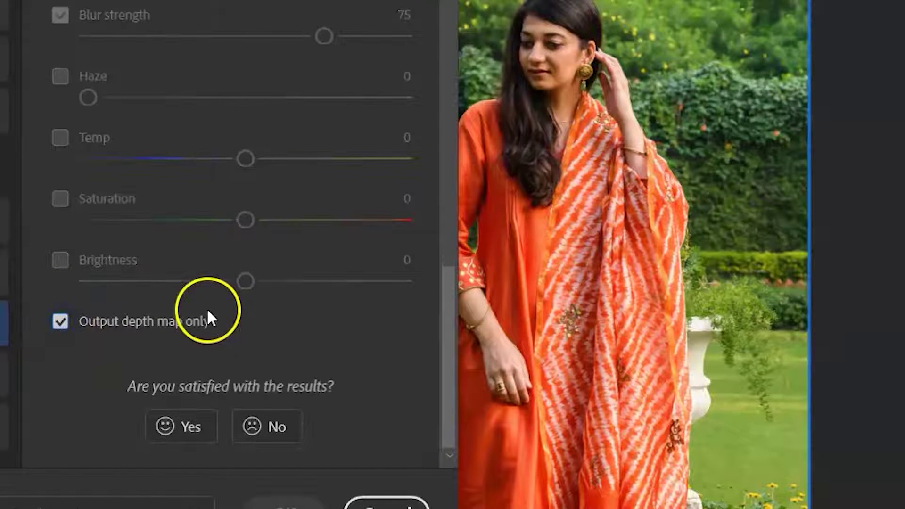
scroll(209, 309, up, 5)
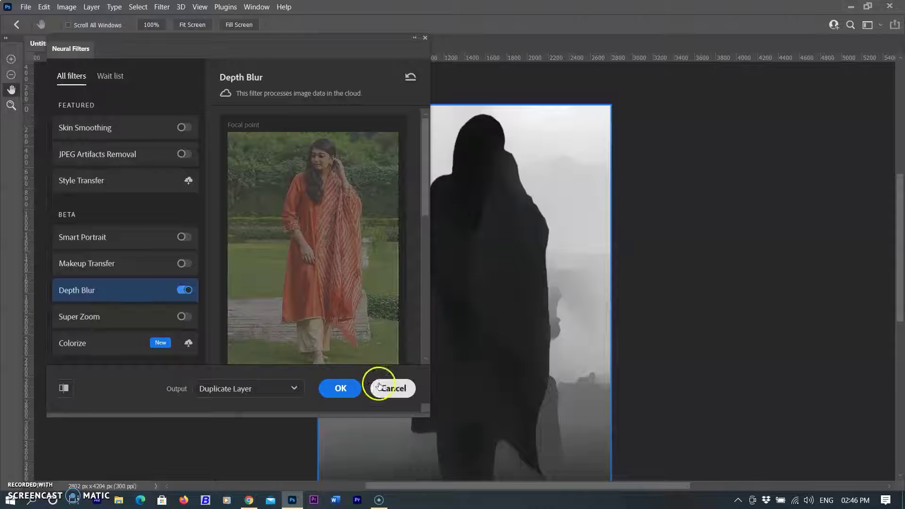
click(343, 388)
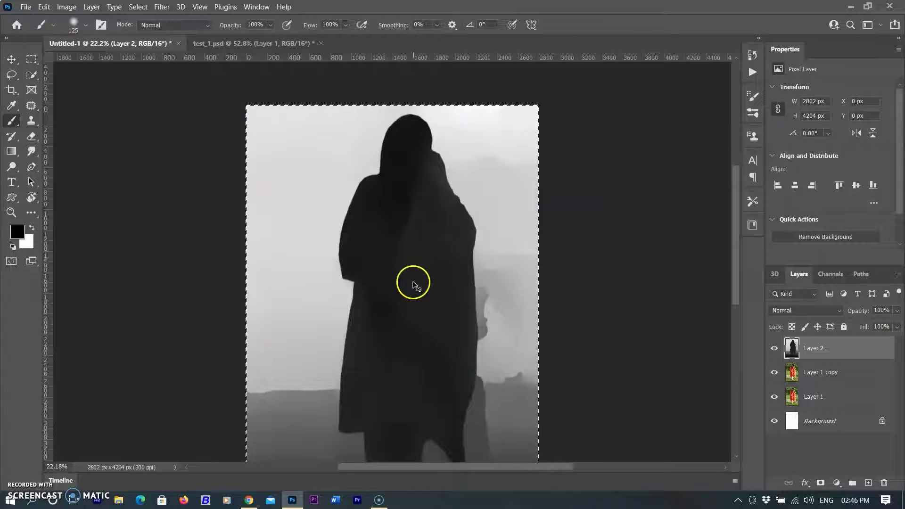
Isolate the Blue channel in the Channels panel and load it as a selection.
key(ctrl+minus)
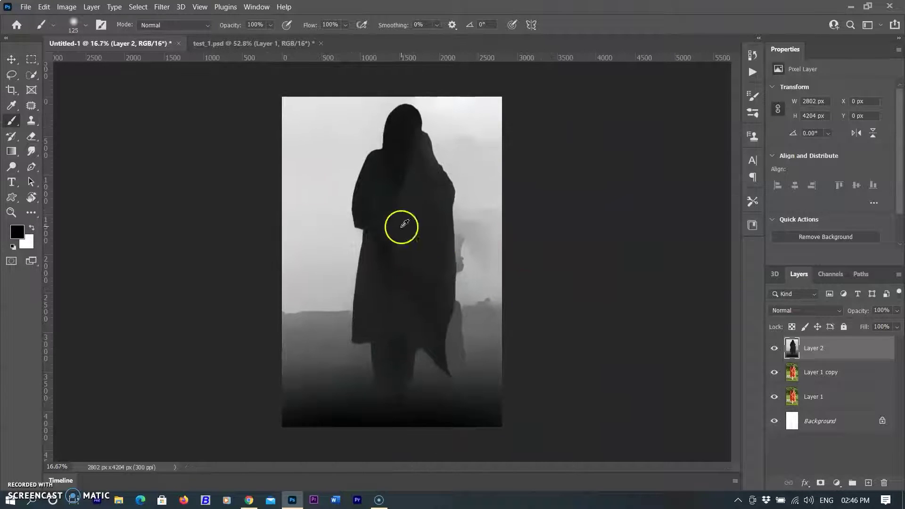
click(845, 346)
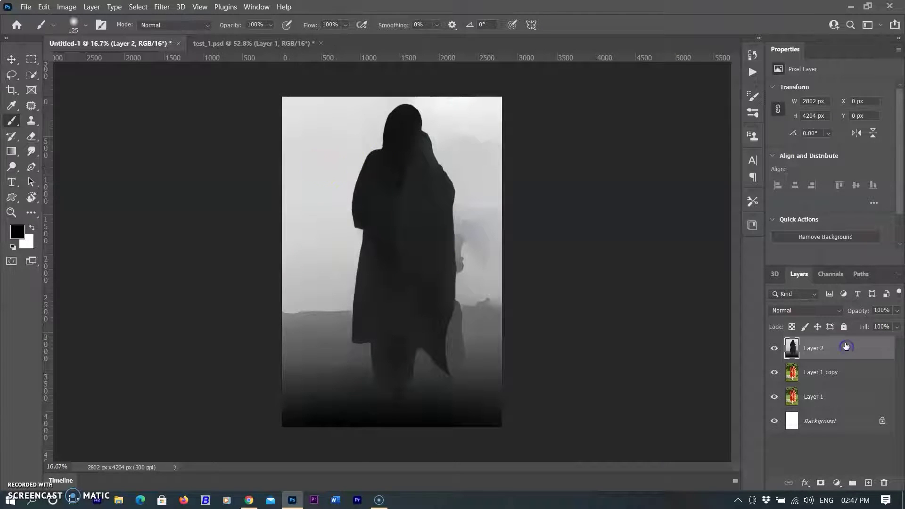
click(830, 275)
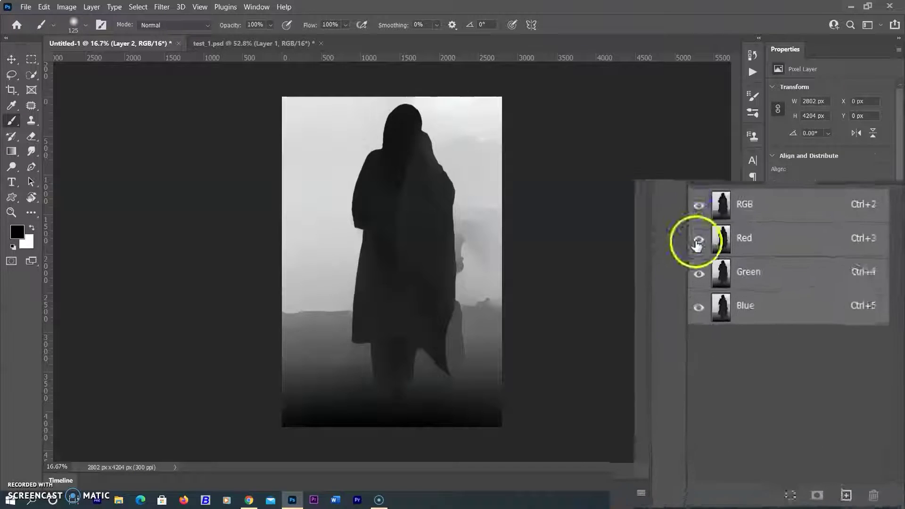
click(774, 321)
click(674, 257)
click(795, 289)
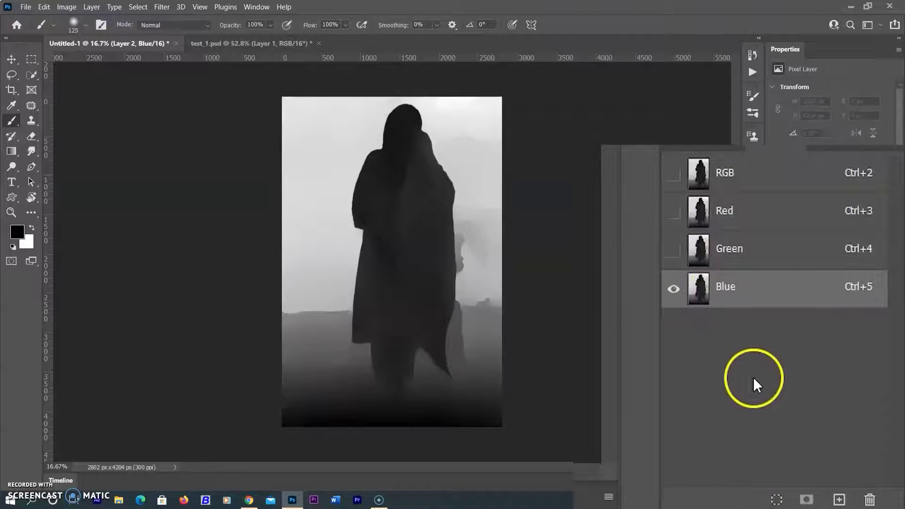
ctrl+click(702, 288)
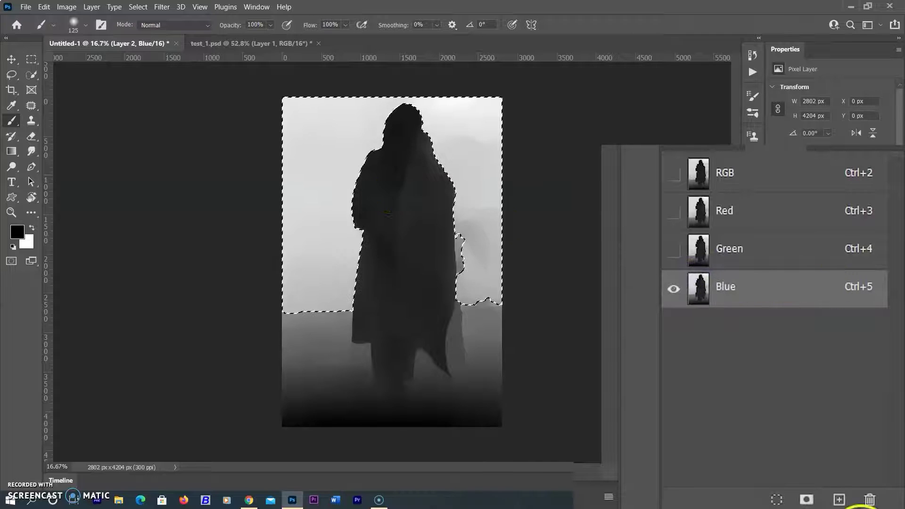
Paste the depth map into a new Alpha 1 channel, deselect, and select Layer 1 copy.
click(838, 499)
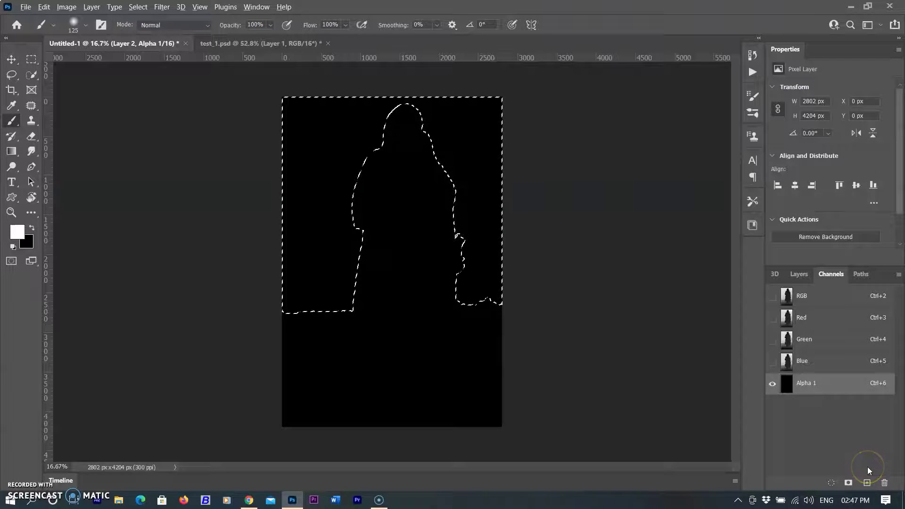
key(ctrl+v)
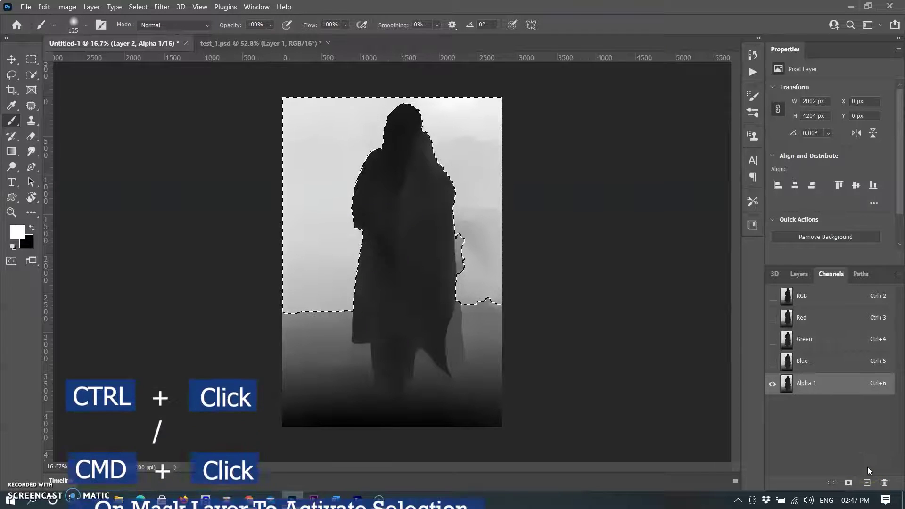
key(ctrl+d)
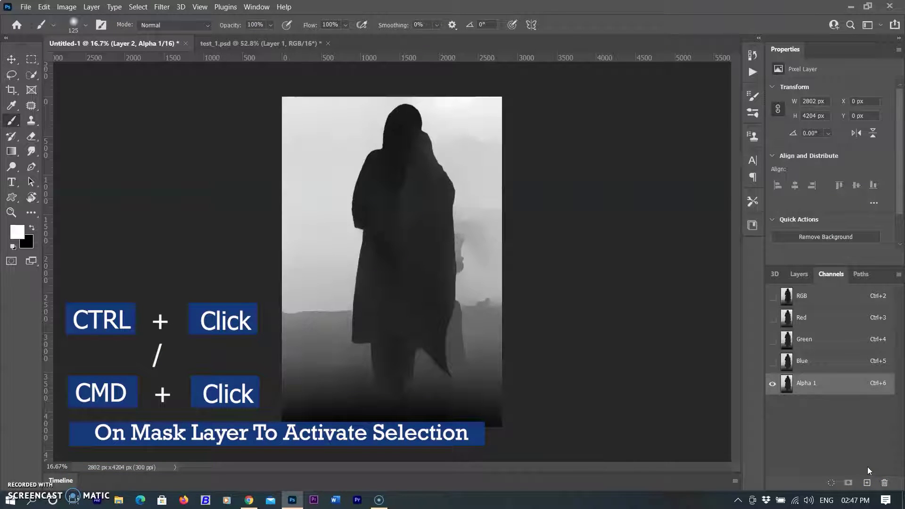
click(860, 449)
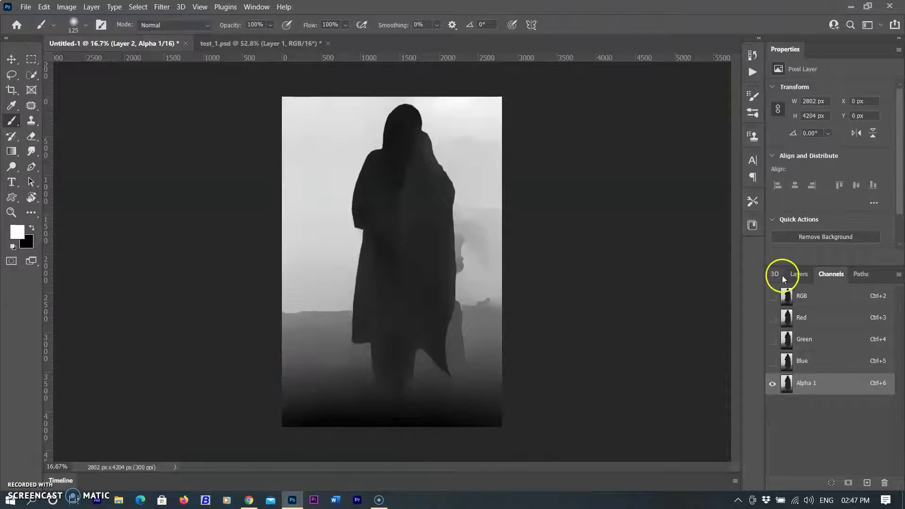
click(794, 273)
click(823, 380)
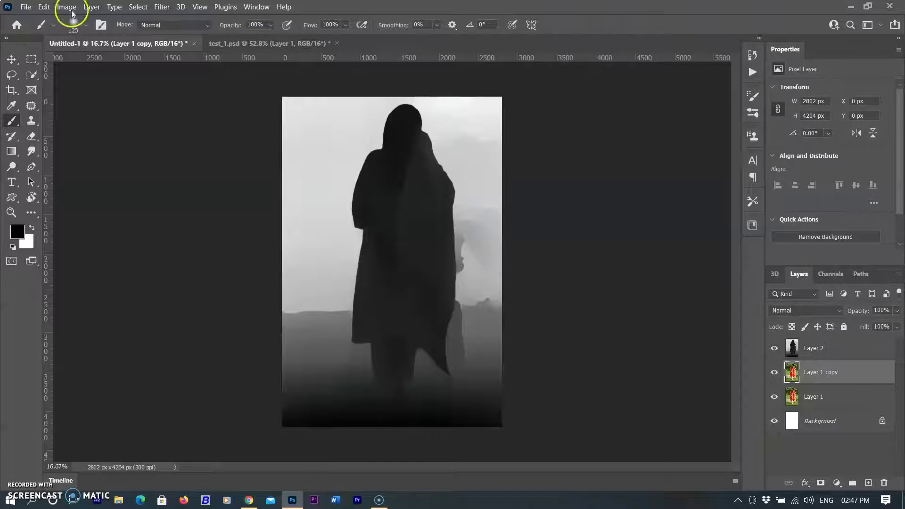
Lens Blur Layer 1 copy using Alpha 1 as the depth map source, with a focal point set.
click(162, 7)
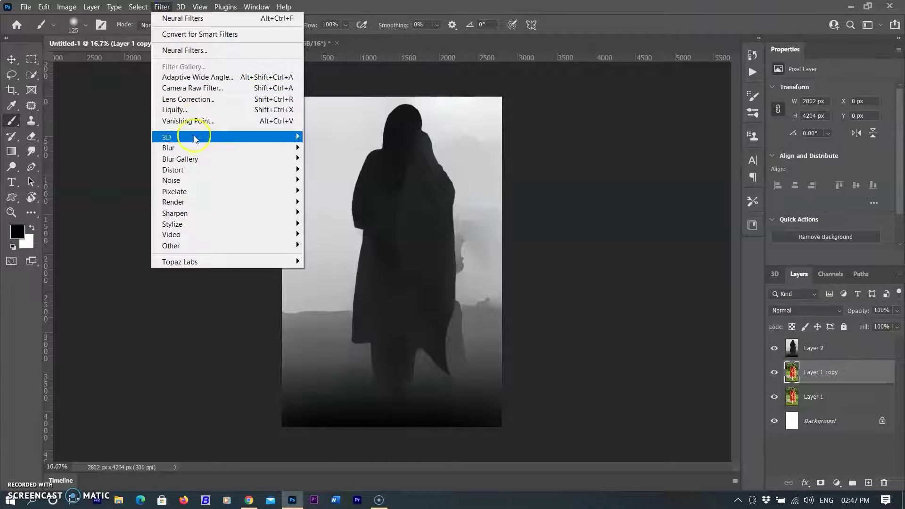
mouse_move(199, 152)
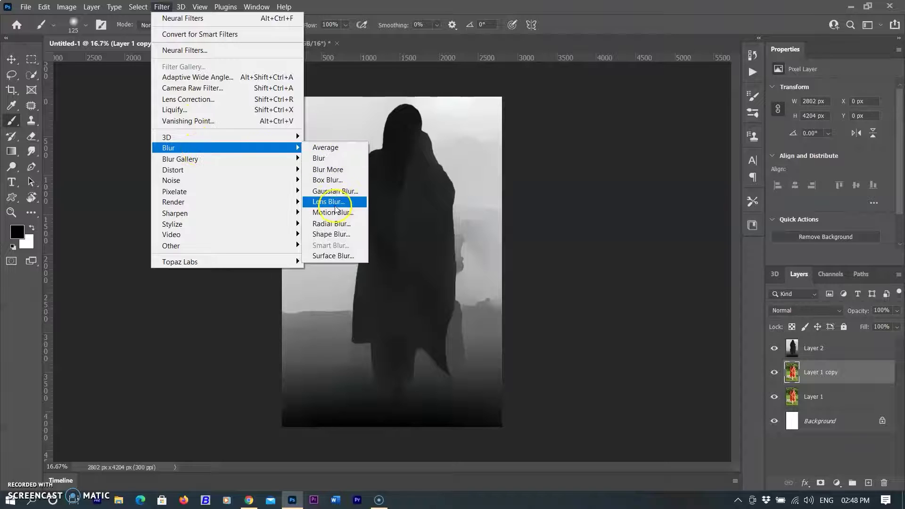
click(336, 204)
click(867, 116)
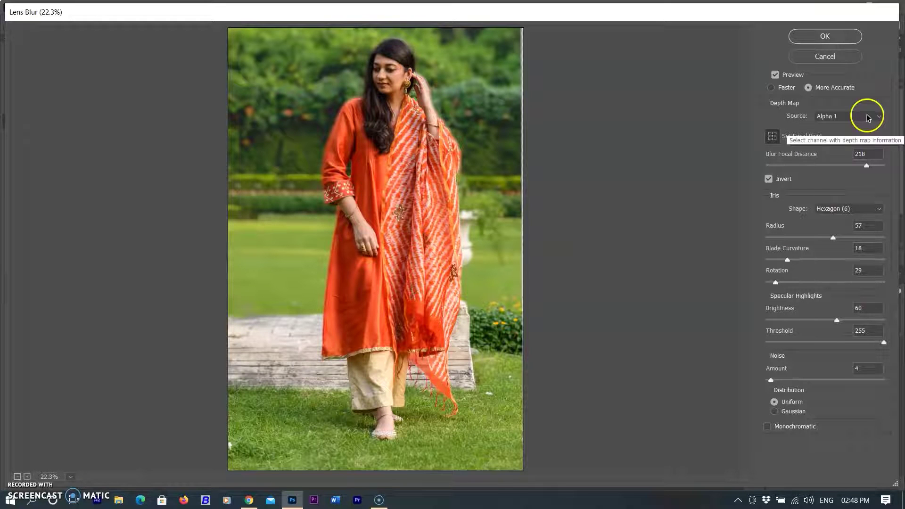
click(842, 158)
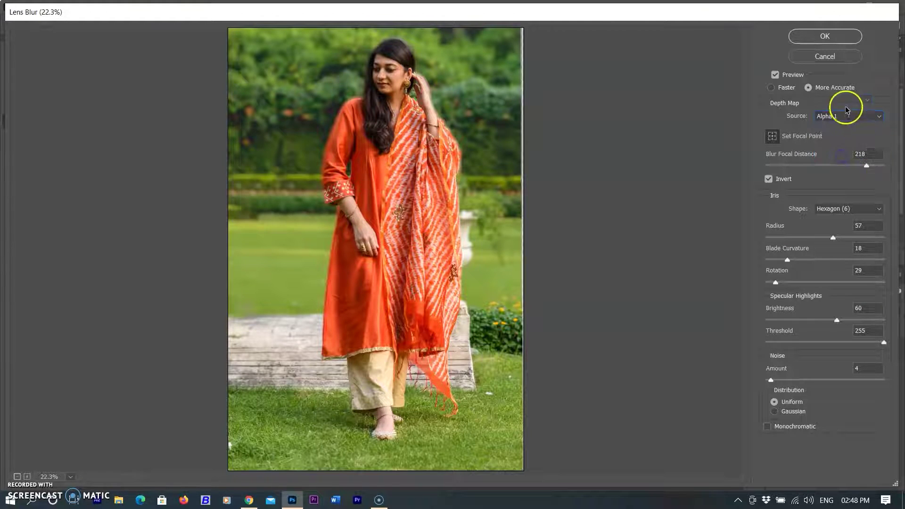
click(788, 141)
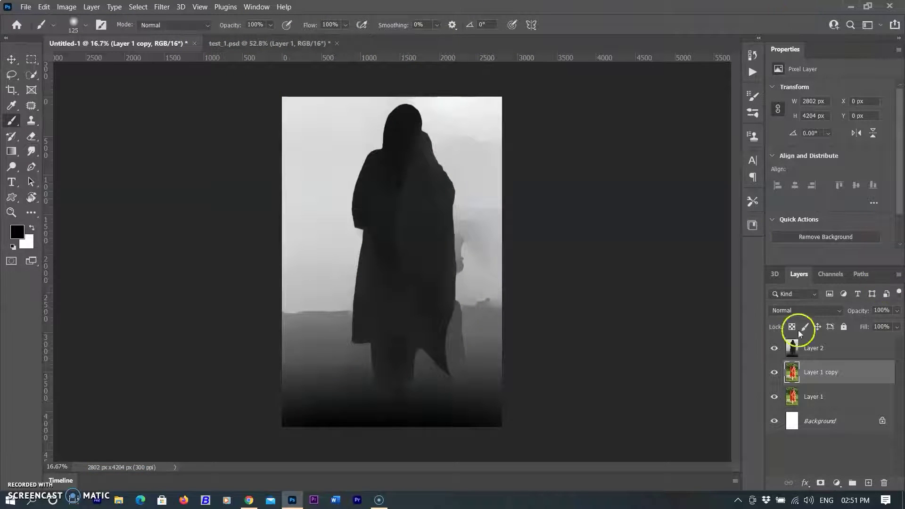
Hide depth-map Layer 2 and arrange Untitled-1 beside test_1.psd in 2-up Vertical.
click(774, 348)
scroll(370, 94, up, 3)
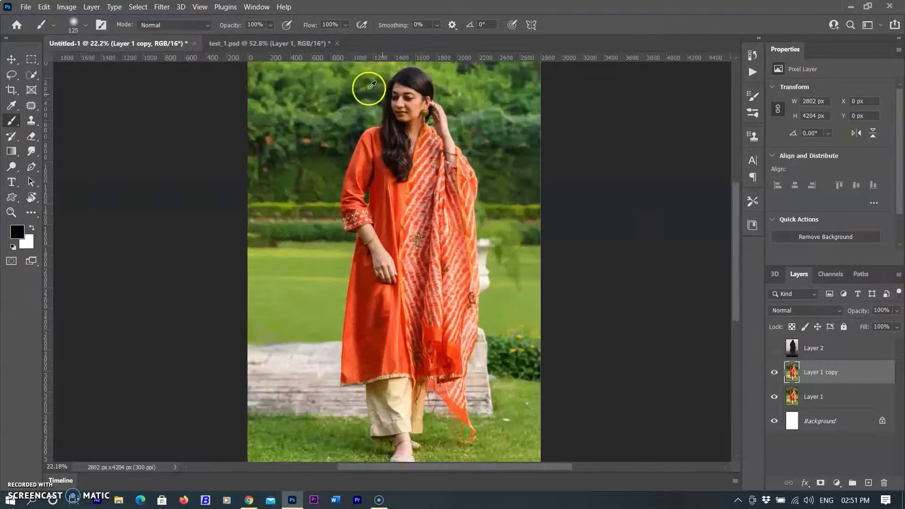
scroll(368, 82, down, 1)
click(255, 7)
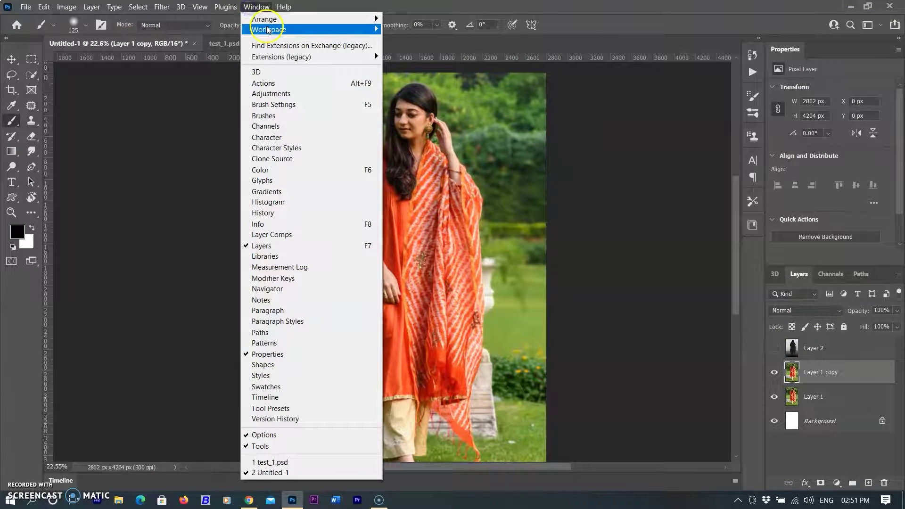
mouse_move(264, 20)
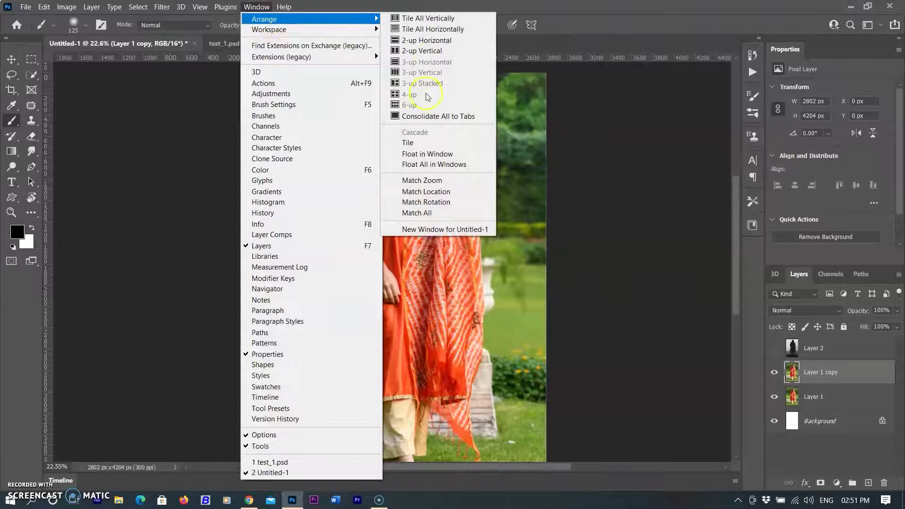
click(426, 52)
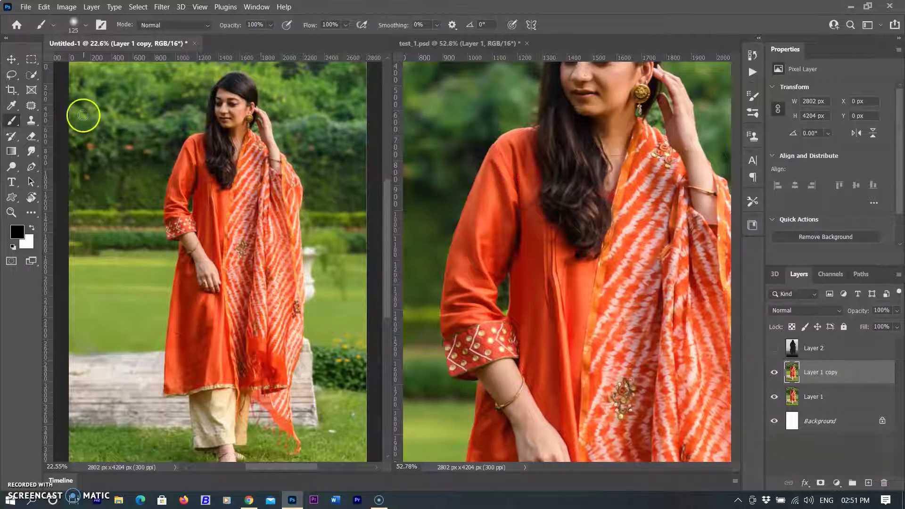
Add a white layer mask to Layer 1 copy.
click(12, 60)
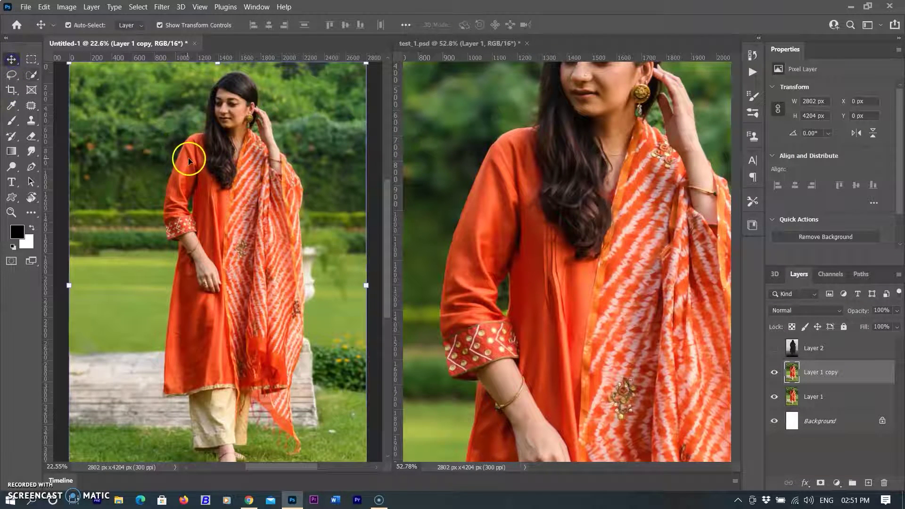
scroll(188, 157, up, 8)
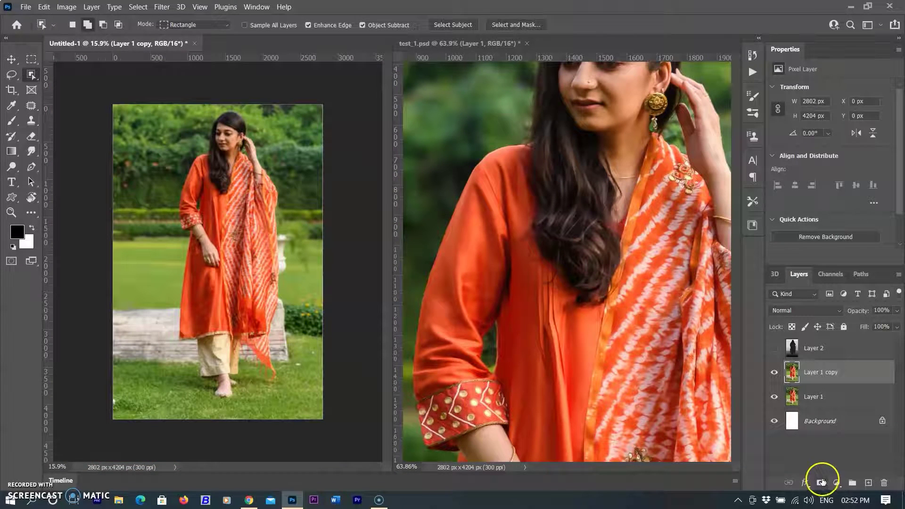
click(821, 482)
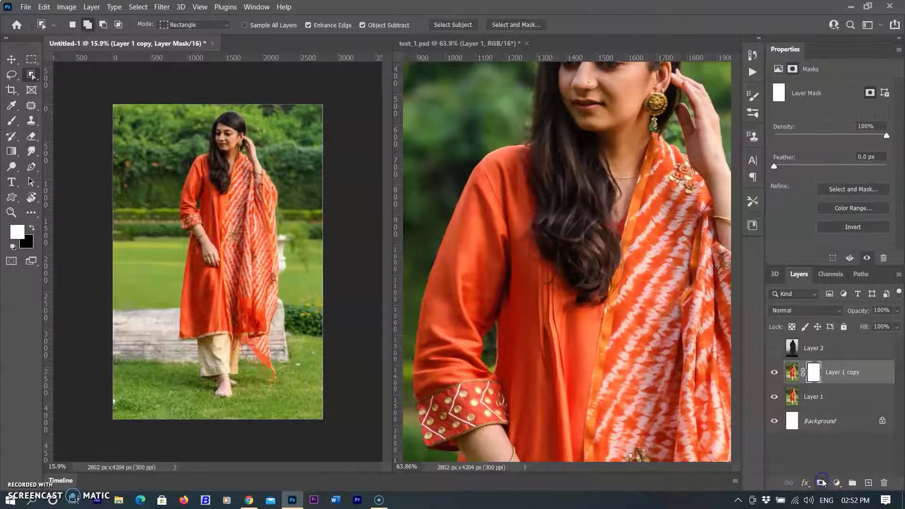
Select the woman on Layer 1 with the Object Selection tool.
click(797, 397)
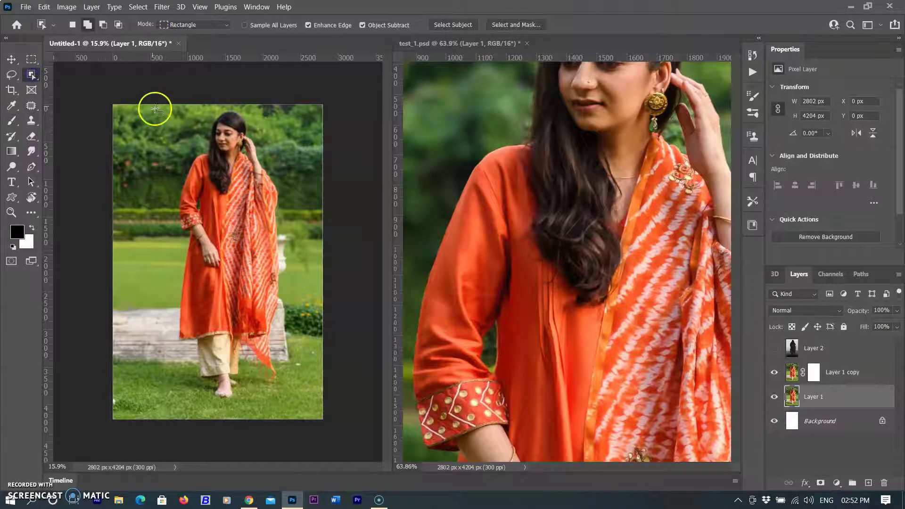
drag(155, 109, 293, 414)
scroll(218, 212, up, 5)
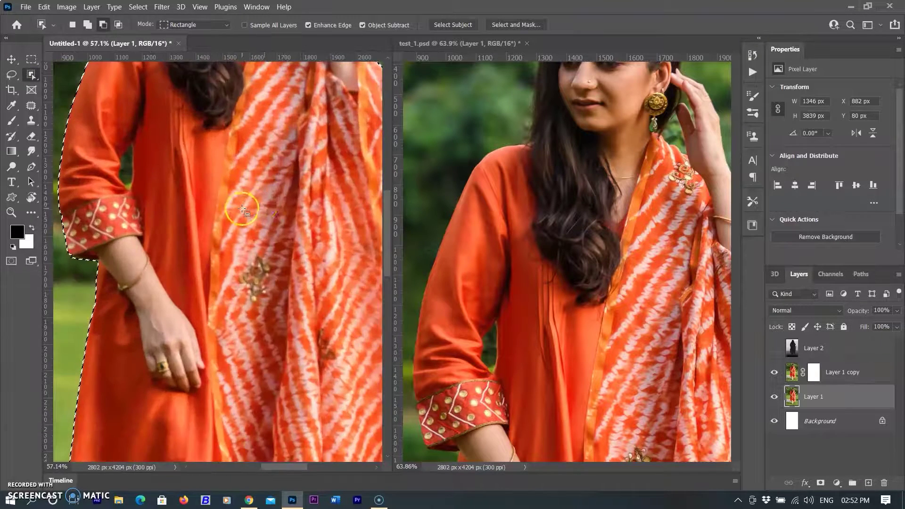
drag(283, 212, 267, 268)
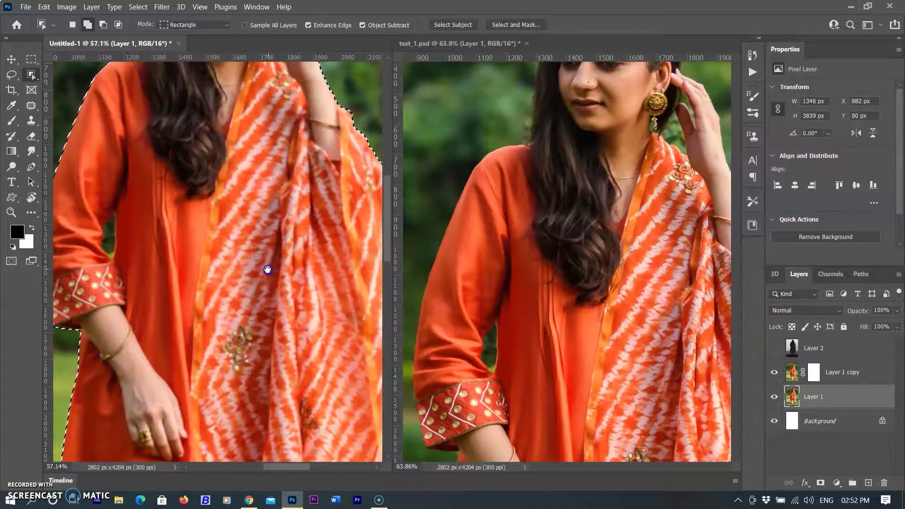
Target Layer 1 copy's mask with a black 250 px brush.
click(17, 125)
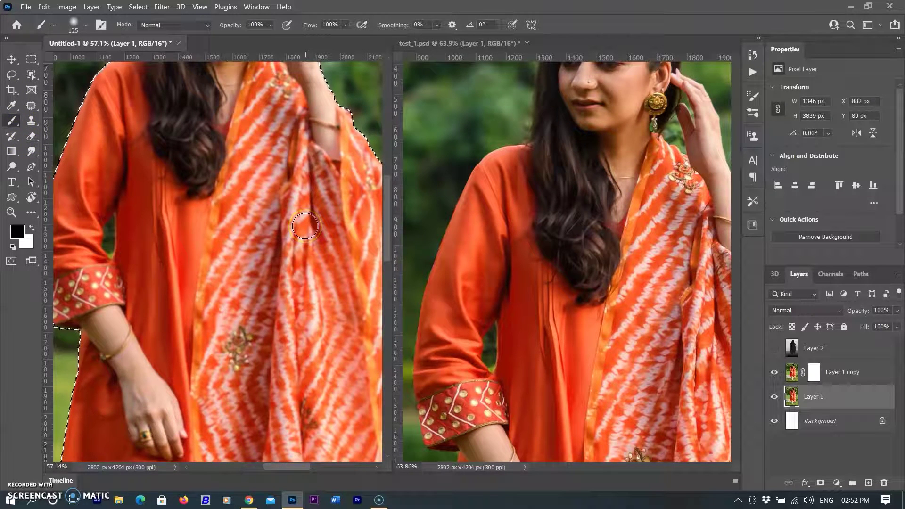
click(814, 372)
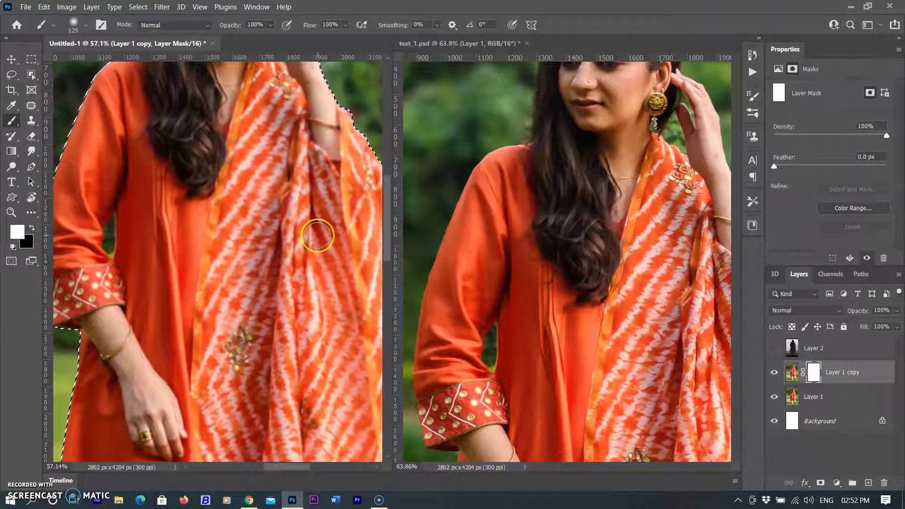
key(x)
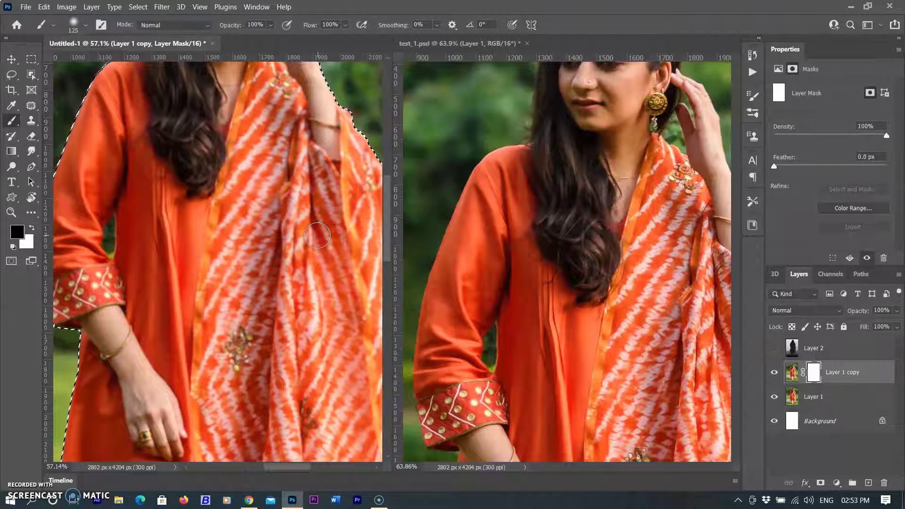
scroll(342, 236, up, 3)
scroll(252, 238, right, 3)
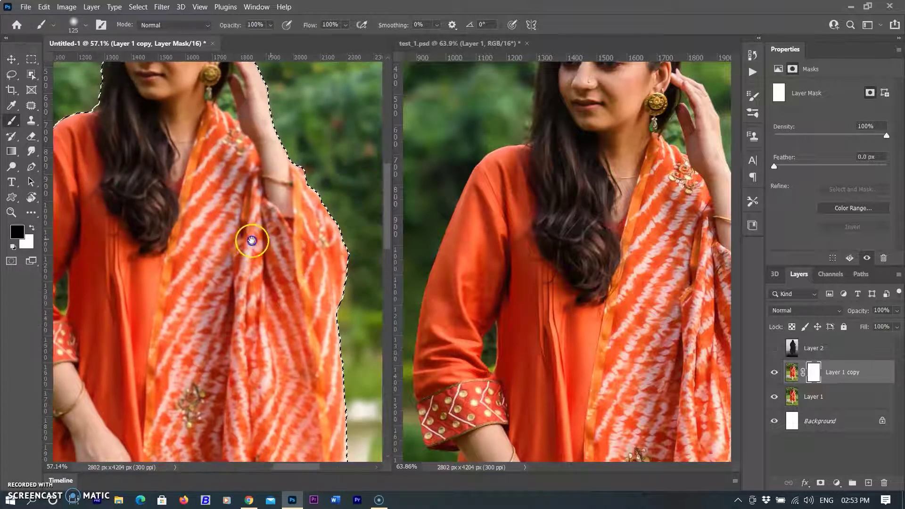
key(bracketright)
key(bracketright)
key(bracketright)
key(bracketright)
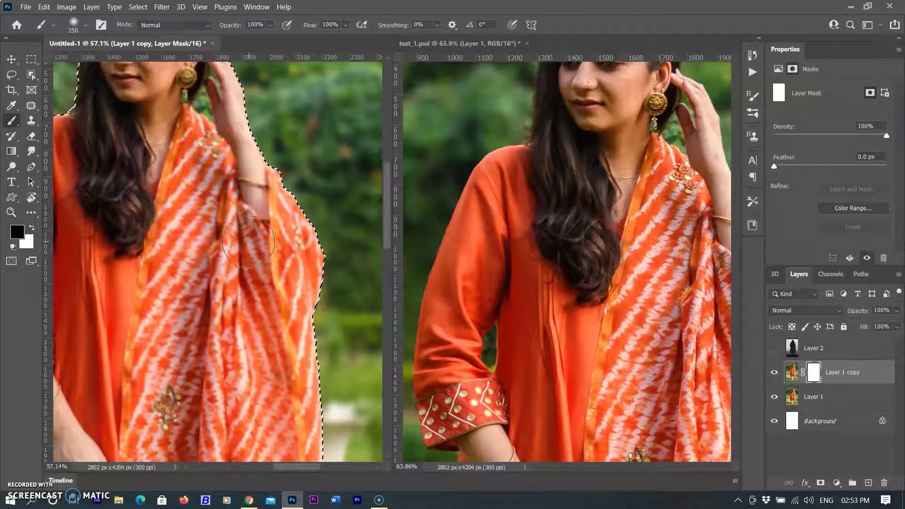